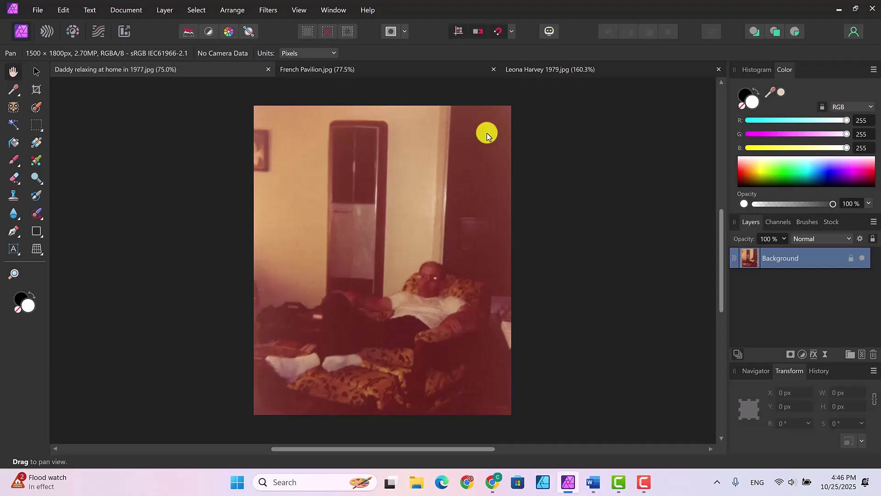
Duplicate the Background layer and straighten the photo along the top edge of the mirror, applying a 1478 × 1782 px crop.
{"action": "right_click", "coordinate": [784, 260]}
{"action": "left_click", "coordinate": [759, 116]}
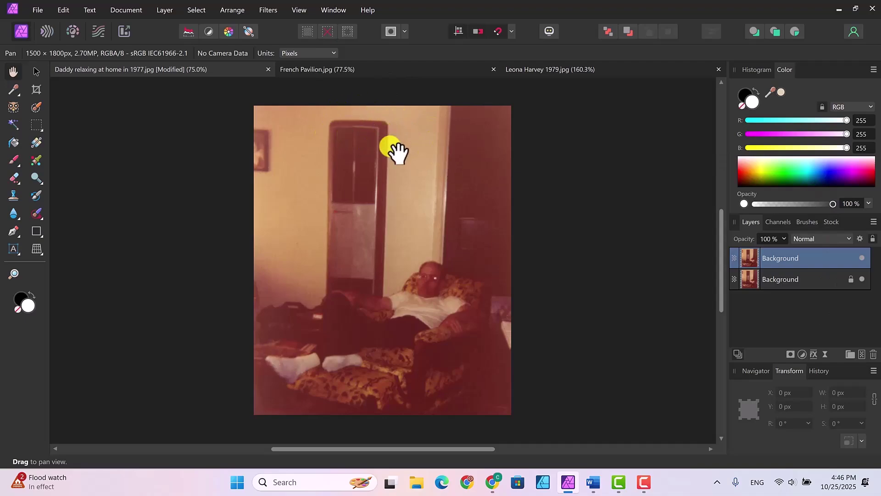
{"action": "left_click", "coordinate": [36, 91]}
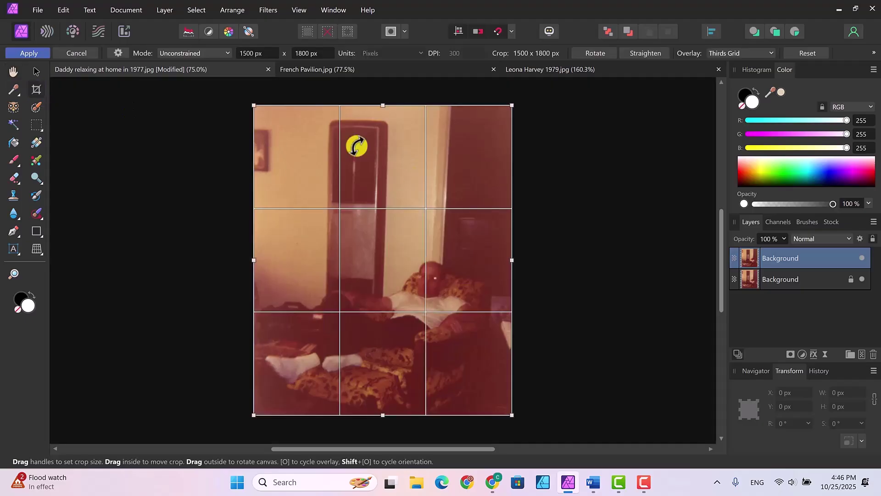
{"action": "left_click", "coordinate": [646, 54]}
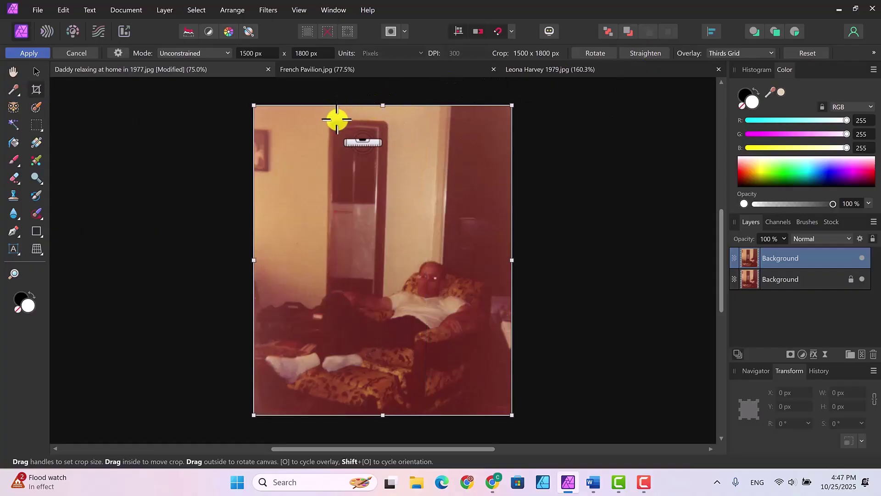
{"action": "left_click_drag", "start_coordinate": [337, 119], "coordinate": [373, 120]}
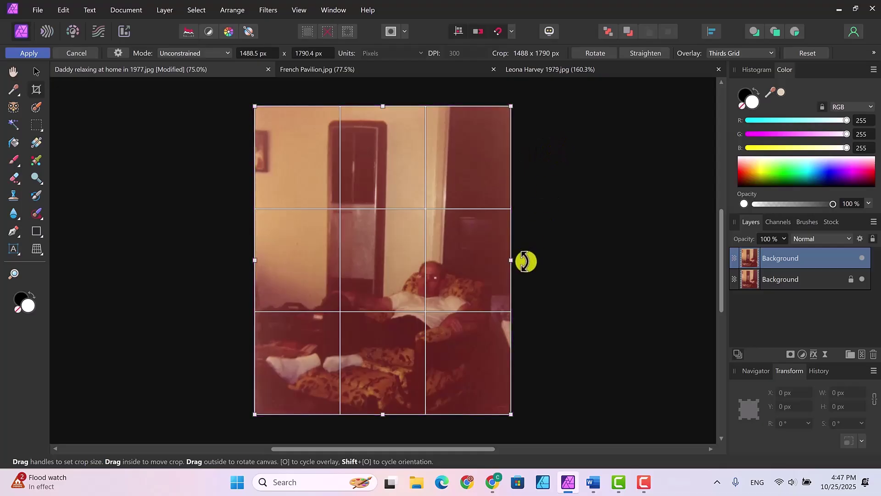
{"action": "left_click_drag", "start_coordinate": [525, 261], "coordinate": [528, 253]}
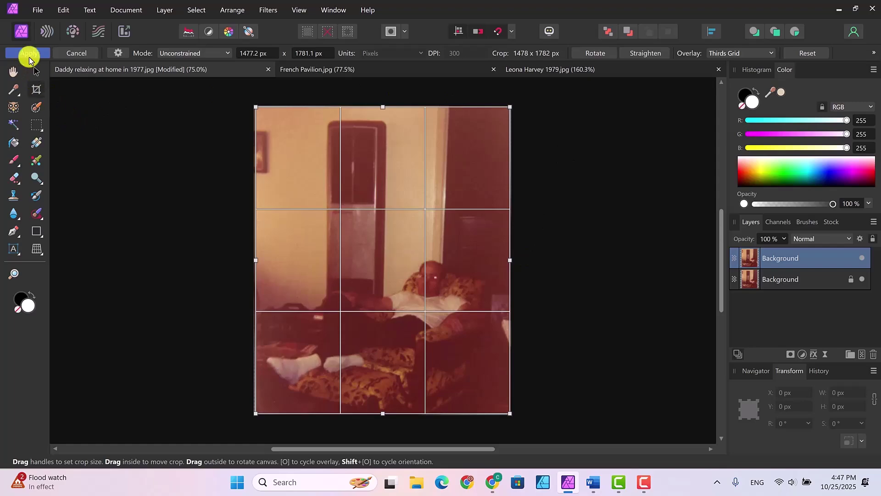
{"action": "left_click", "coordinate": [32, 54]}
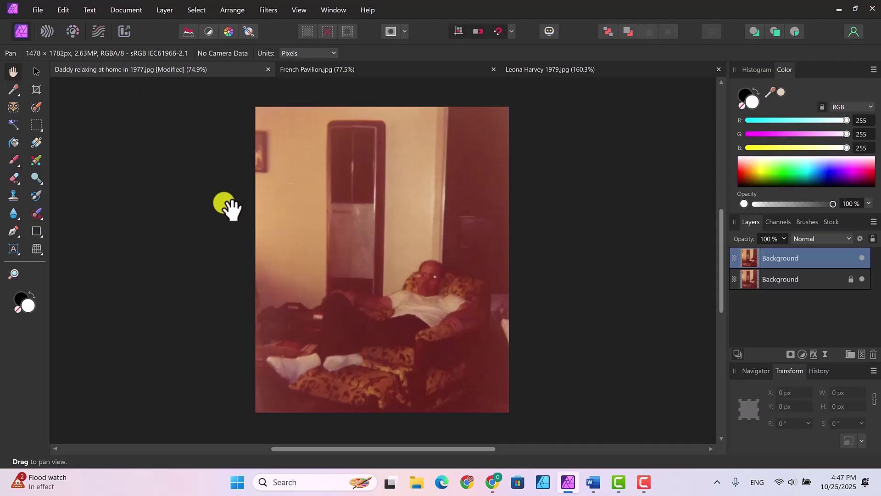
Apply a single-plane Perspective correction with the grid shown, moving the photo's upper-right corner inward to make the door frame vertical.
{"action": "left_click", "coordinate": [36, 250]}
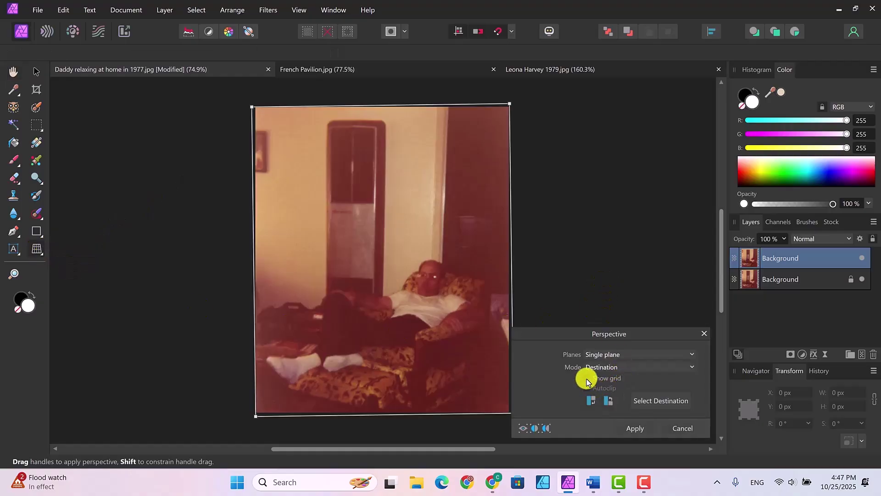
{"action": "left_click", "coordinate": [587, 379]}
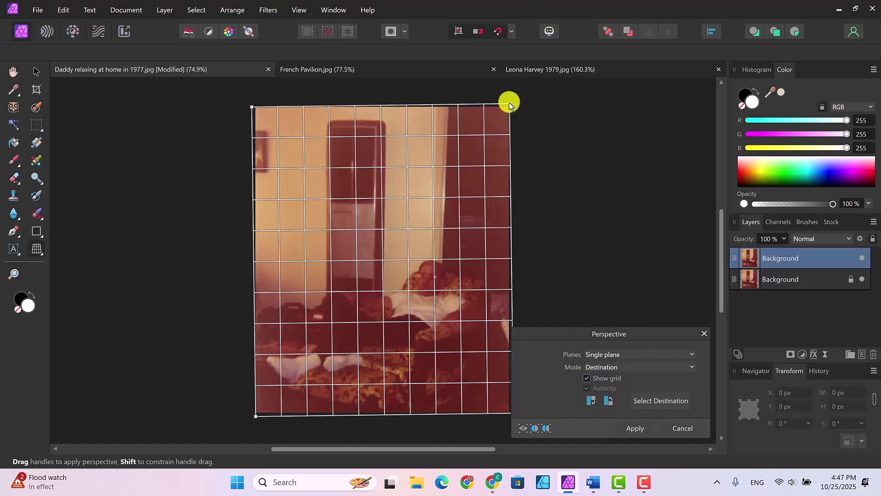
{"action": "left_click_drag", "start_coordinate": [509, 102], "coordinate": [492, 103]}
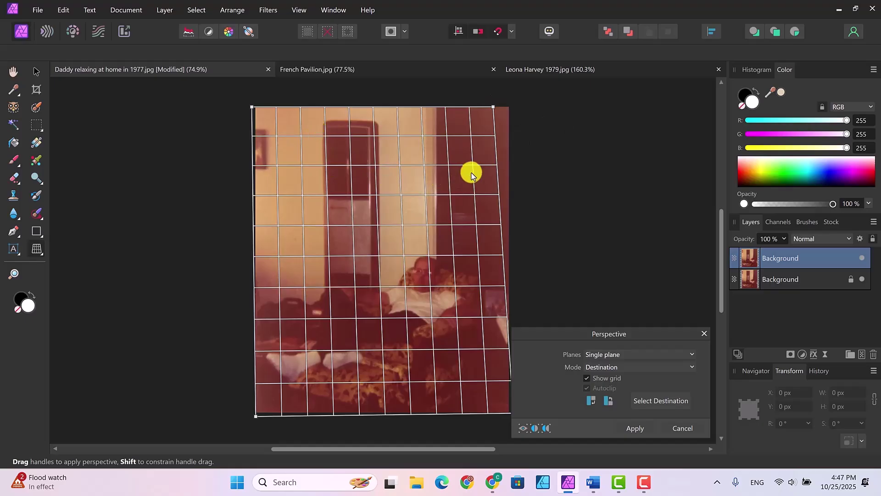
{"action": "left_click", "coordinate": [634, 428]}
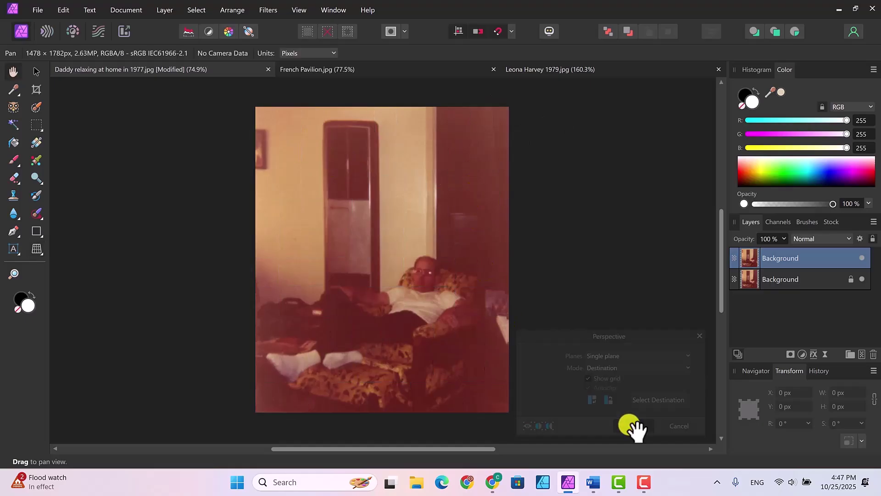
Hide the original Background layer and crop off the empty right edge and a strip at the bottom, to 1371 × 1723 px.
{"action": "left_click", "coordinate": [862, 279]}
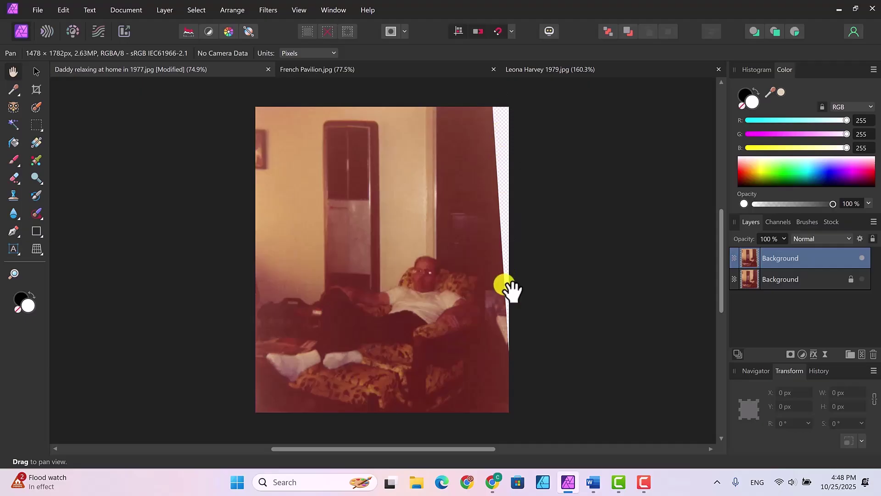
{"action": "left_click", "coordinate": [36, 91]}
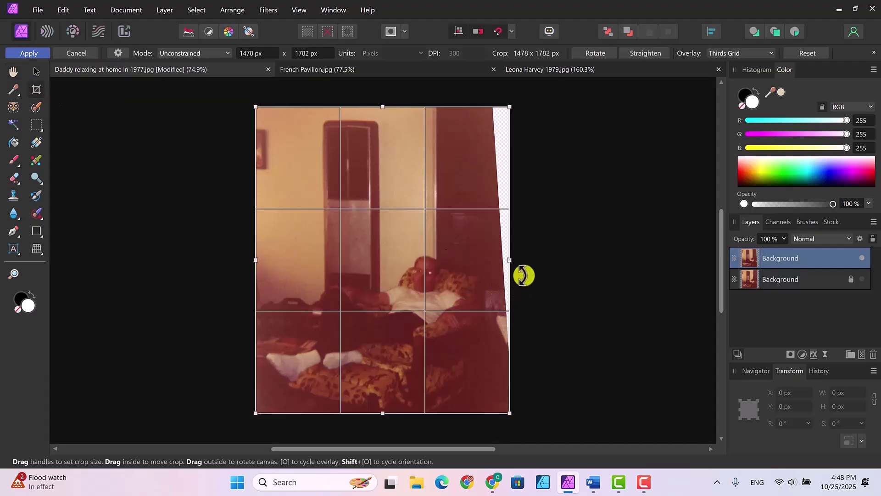
{"action": "left_click_drag", "start_coordinate": [507, 259], "coordinate": [490, 257]}
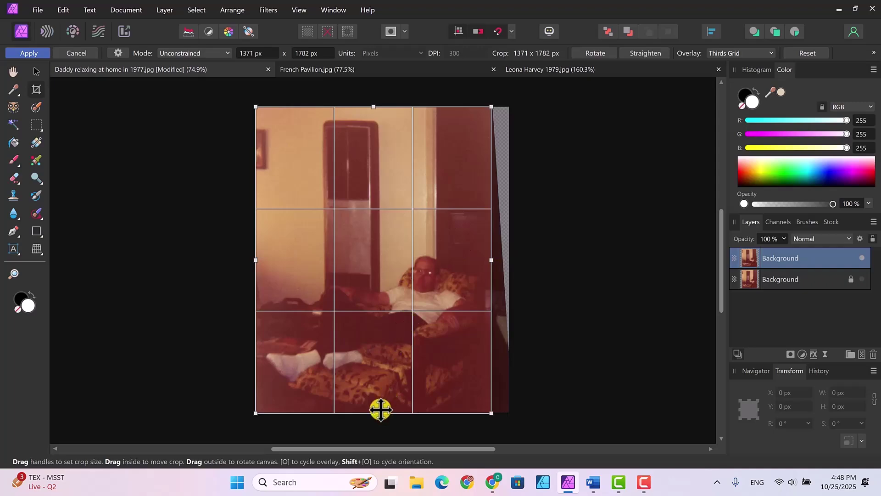
{"action": "left_click_drag", "start_coordinate": [372, 412], "coordinate": [370, 399]}
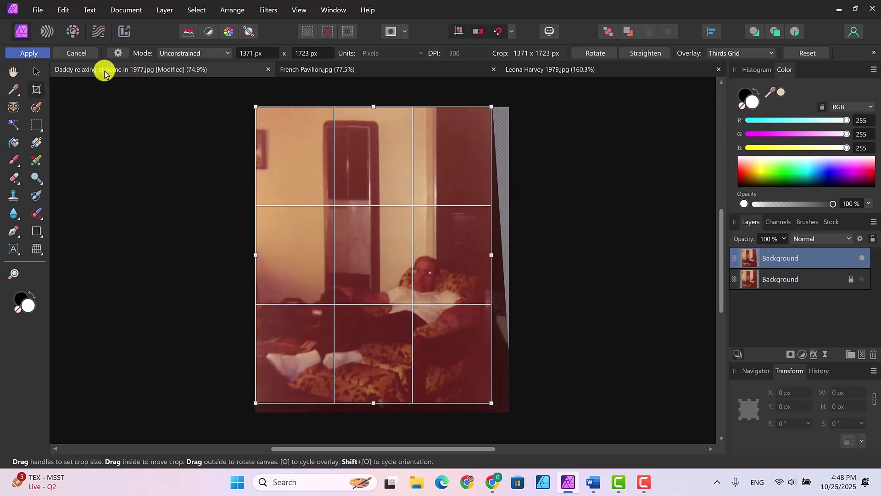
{"action": "key", "text": "h"}
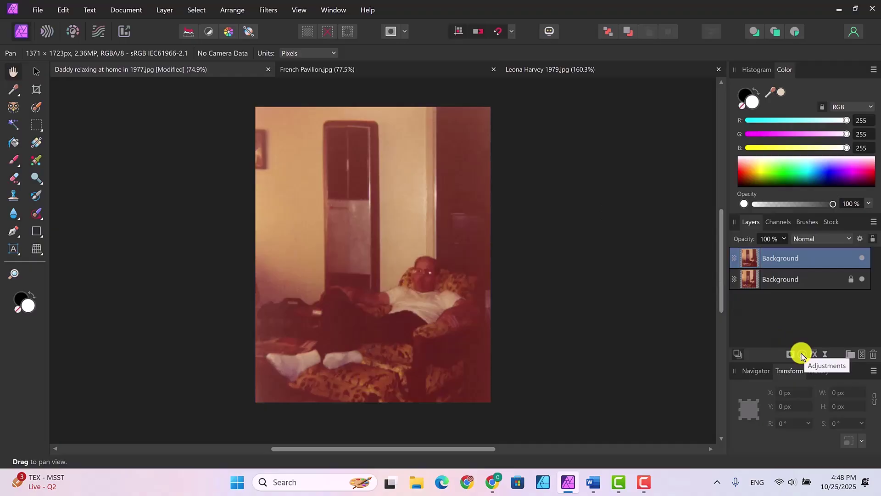
Add a Curves adjustment and set the Red channel's black point at the histogram's start and its white point at about X 0.875.
{"action": "left_click", "coordinate": [802, 355]}
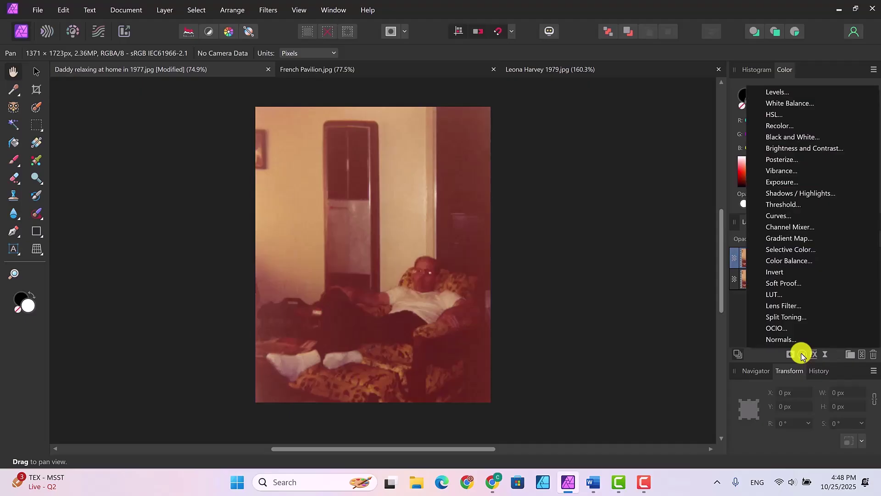
{"action": "left_click", "coordinate": [774, 216]}
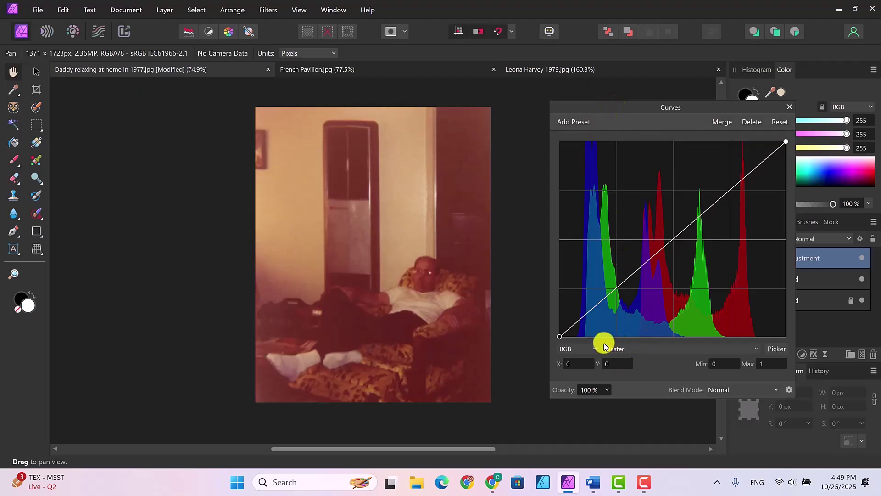
{"action": "left_click", "coordinate": [757, 349]}
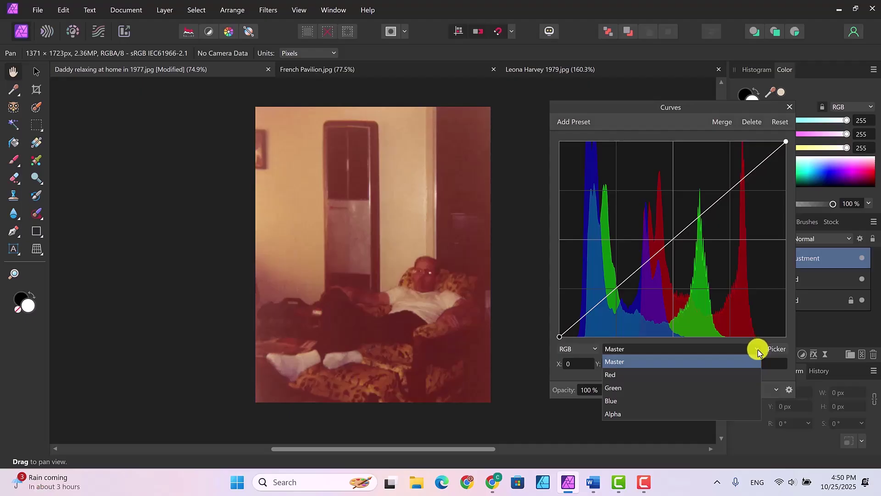
{"action": "left_click", "coordinate": [613, 375]}
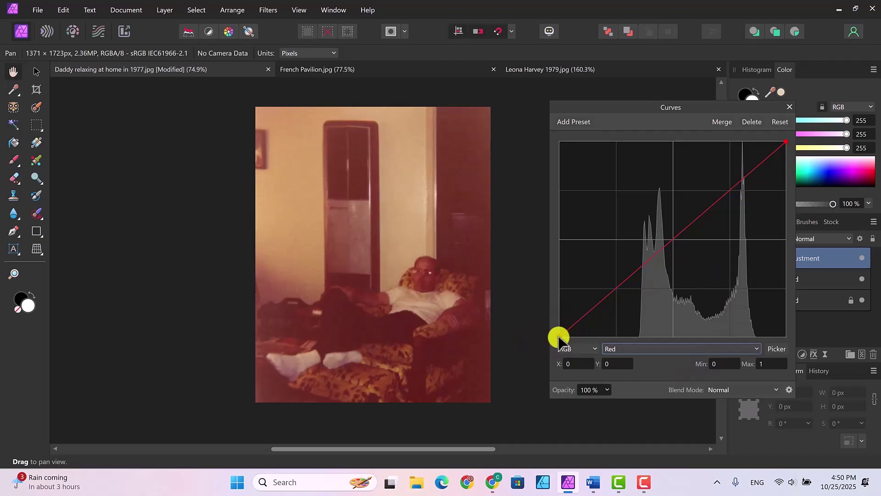
{"action": "left_click_drag", "start_coordinate": [559, 337], "coordinate": [638, 339]}
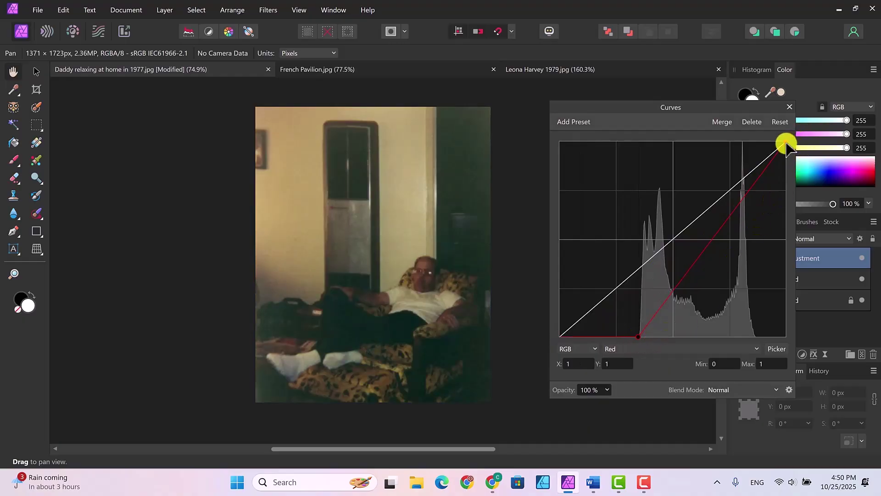
{"action": "left_click_drag", "start_coordinate": [785, 143], "coordinate": [759, 143]}
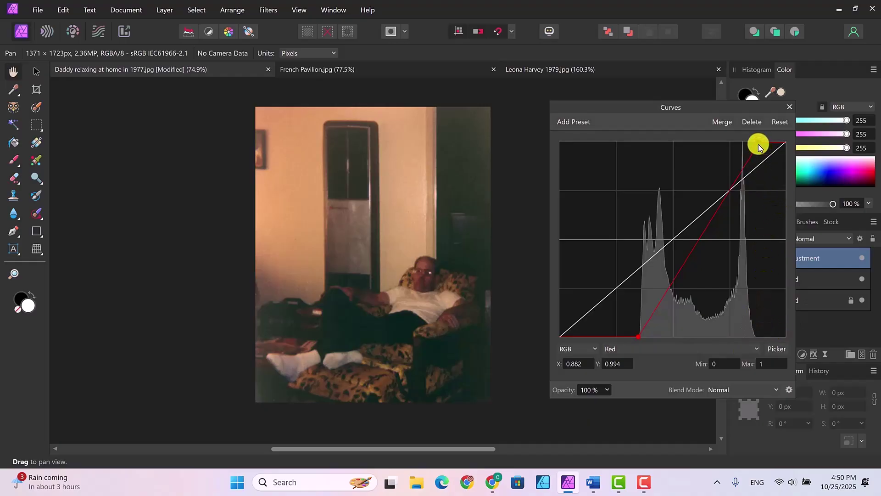
{"action": "left_click_drag", "start_coordinate": [758, 144], "coordinate": [758, 144]}
Set the Green channel's black point to about X 0.108, Y 0 and its white point to about X 0.75, Y 0.981.
{"action": "left_click", "coordinate": [754, 348]}
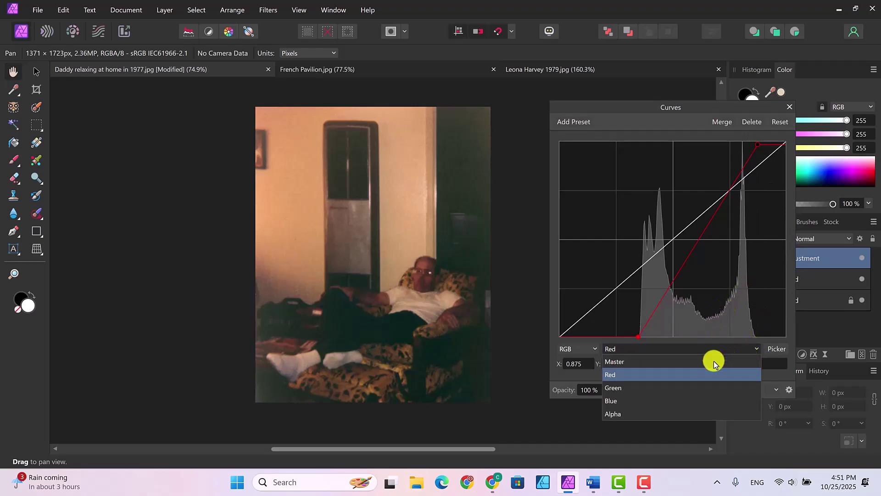
{"action": "left_click", "coordinate": [640, 387]}
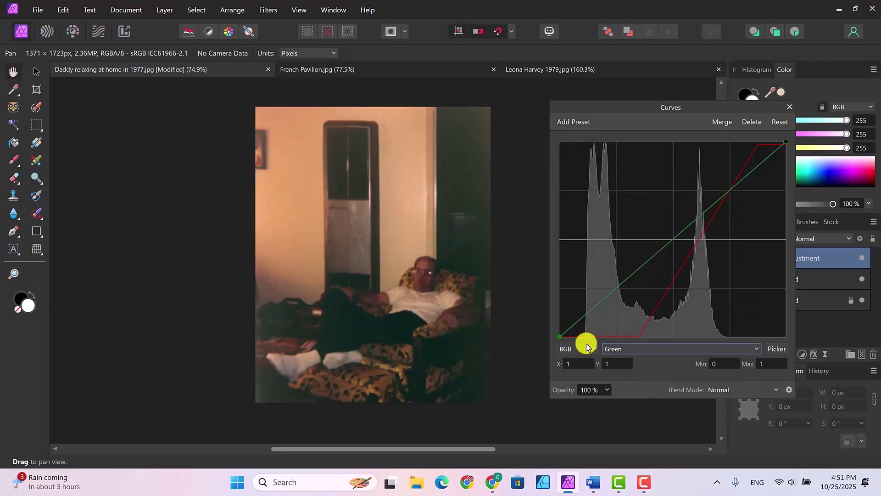
{"action": "left_click", "coordinate": [559, 339]}
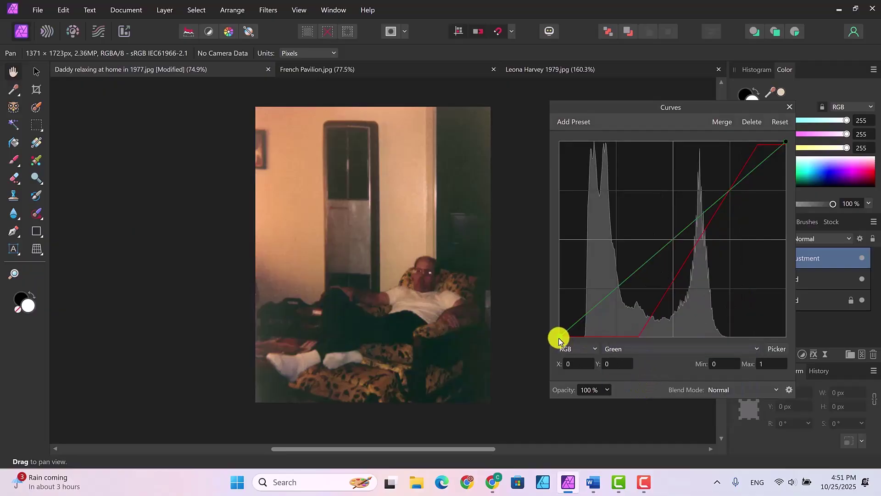
{"action": "left_click_drag", "start_coordinate": [558, 338], "coordinate": [583, 338]}
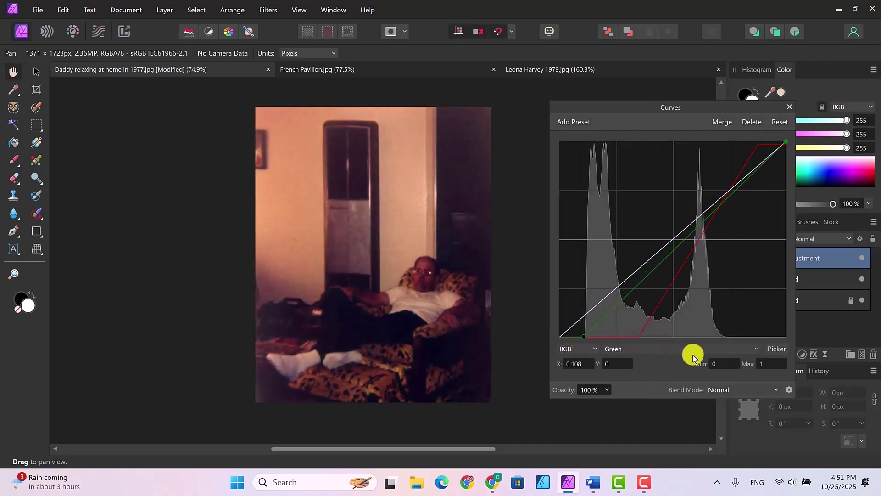
{"action": "left_click", "coordinate": [785, 143]}
{"action": "left_click_drag", "start_coordinate": [780, 144], "coordinate": [729, 145]}
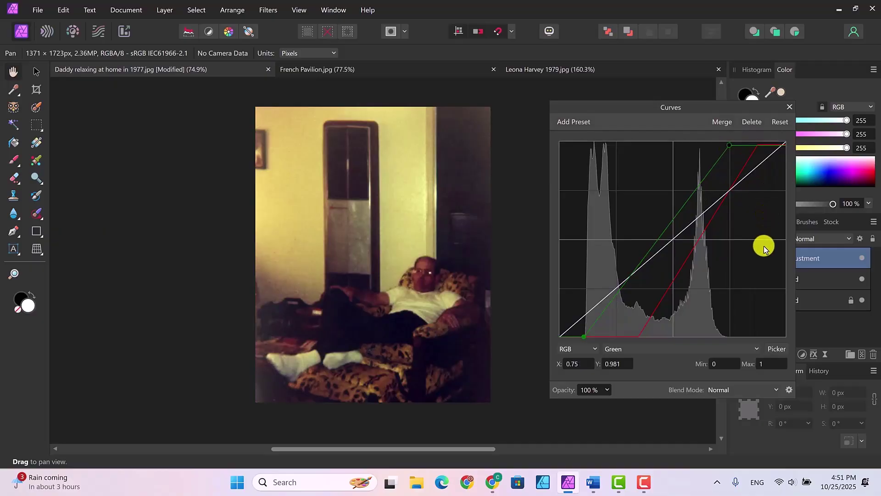
Set the Blue channel's black point to about X 0.073, Y 0 and its white point to about X 0.555, Y 0.959.
{"action": "left_click", "coordinate": [739, 351]}
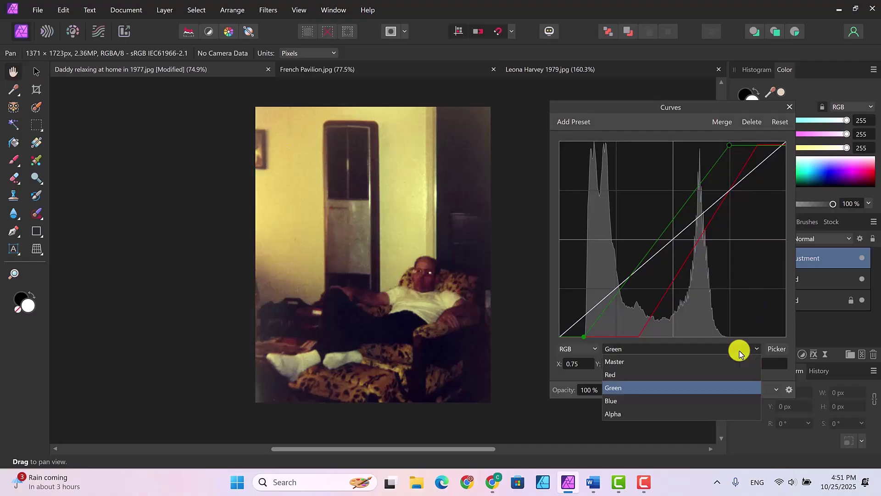
{"action": "left_click", "coordinate": [634, 400]}
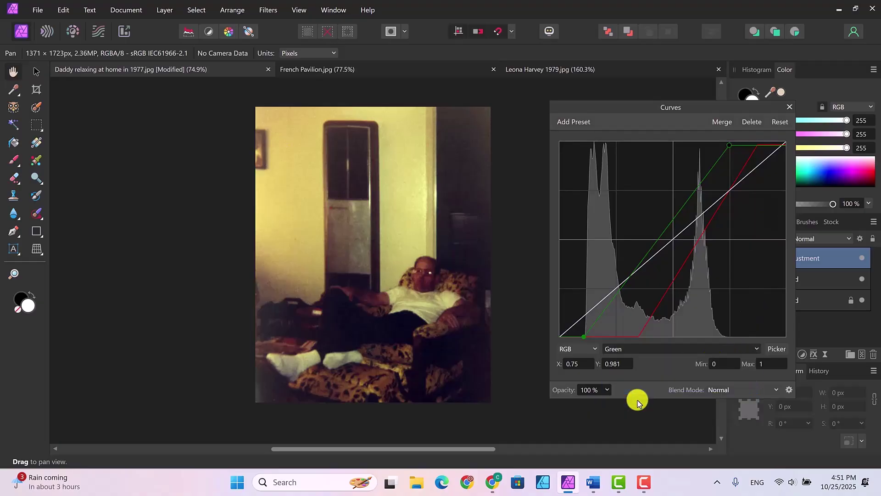
{"action": "left_click", "coordinate": [569, 341]}
{"action": "left_click_drag", "start_coordinate": [569, 341], "coordinate": [576, 341]}
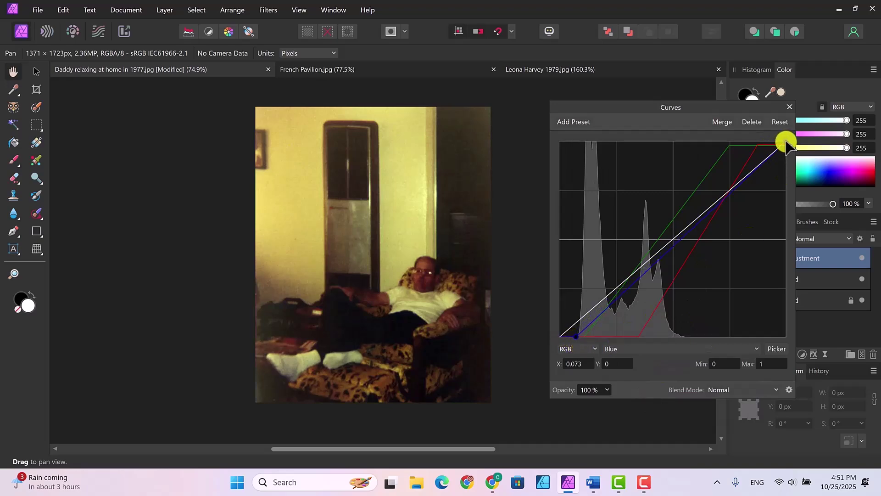
{"action": "left_click_drag", "start_coordinate": [785, 144], "coordinate": [685, 151]}
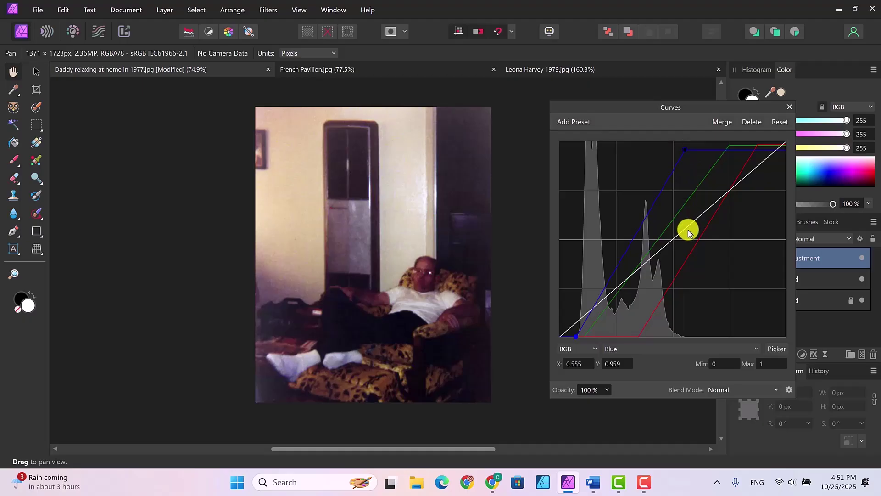
Brighten the midtones by adding a Master curve point near the centre and raising it to about X 0.43, Y 0.514.
{"action": "left_click", "coordinate": [756, 350]}
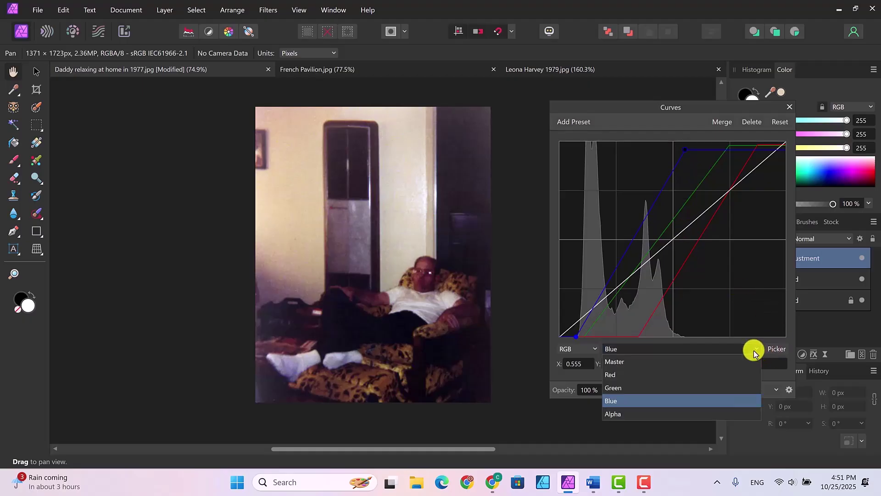
{"action": "left_click", "coordinate": [664, 362]}
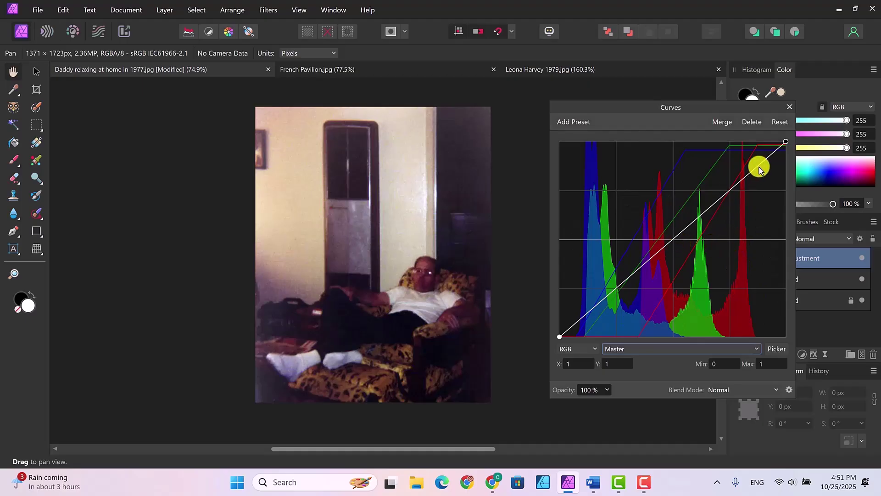
{"action": "left_click", "coordinate": [671, 241]}
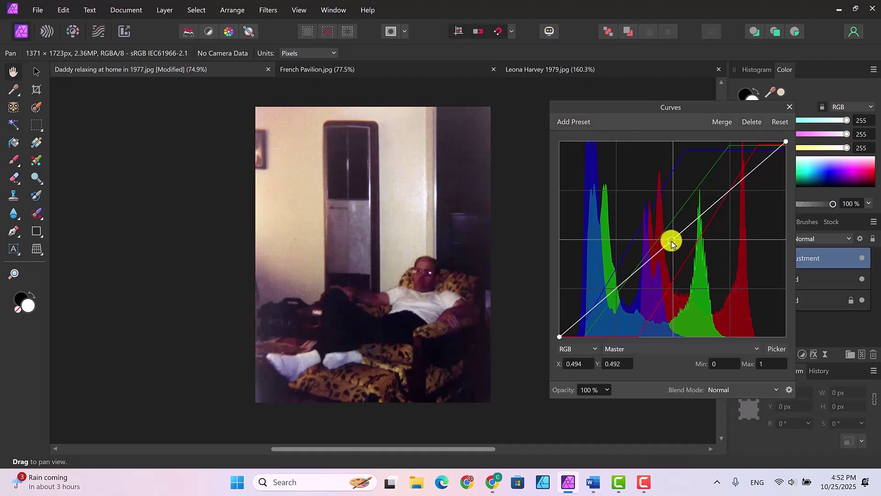
{"action": "mouse_move", "coordinate": [671, 242]}
{"action": "left_mouse_down"}
{"action": "mouse_move", "coordinate": [651, 222]}
{"action": "mouse_move", "coordinate": [669, 257]}
{"action": "mouse_move", "coordinate": [658, 241]}
{"action": "left_mouse_up"}
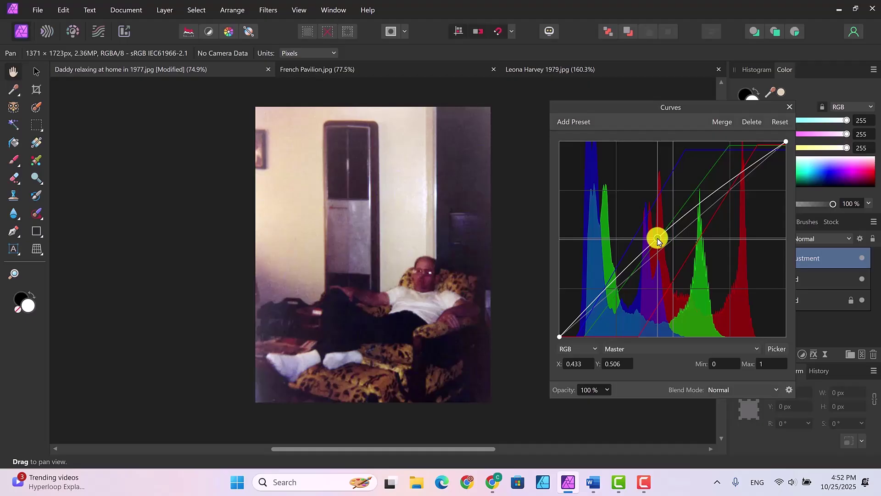
{"action": "left_click_drag", "start_coordinate": [658, 240], "coordinate": [657, 238]}
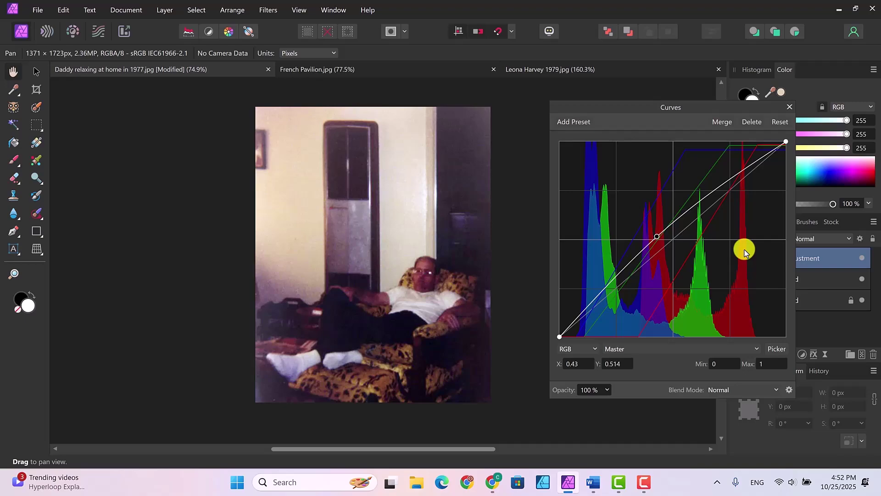
Close the Curves settings and compare the photo with the Curves adjustment hidden and shown.
{"action": "left_click", "coordinate": [790, 108]}
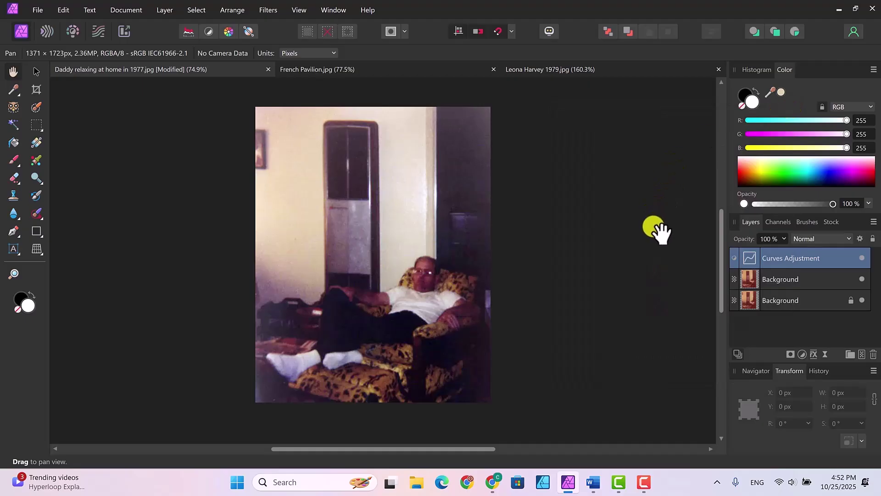
{"action": "left_click", "coordinate": [861, 258]}
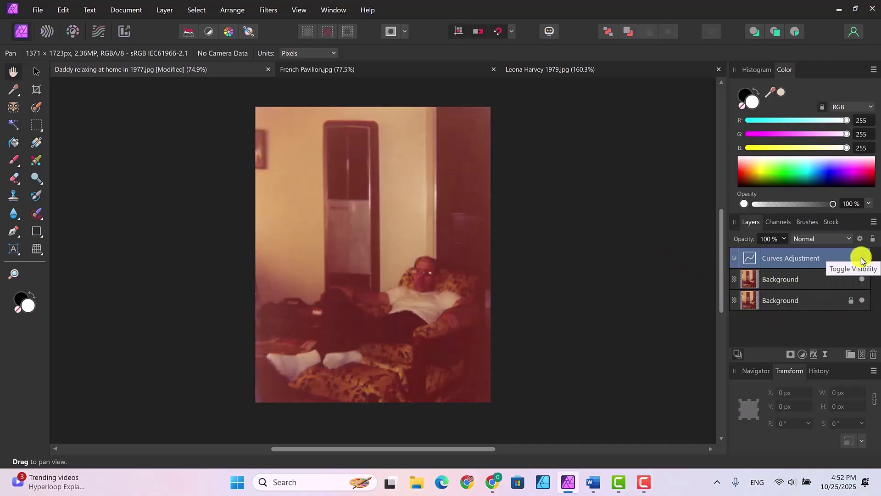
{"action": "left_click", "coordinate": [861, 259]}
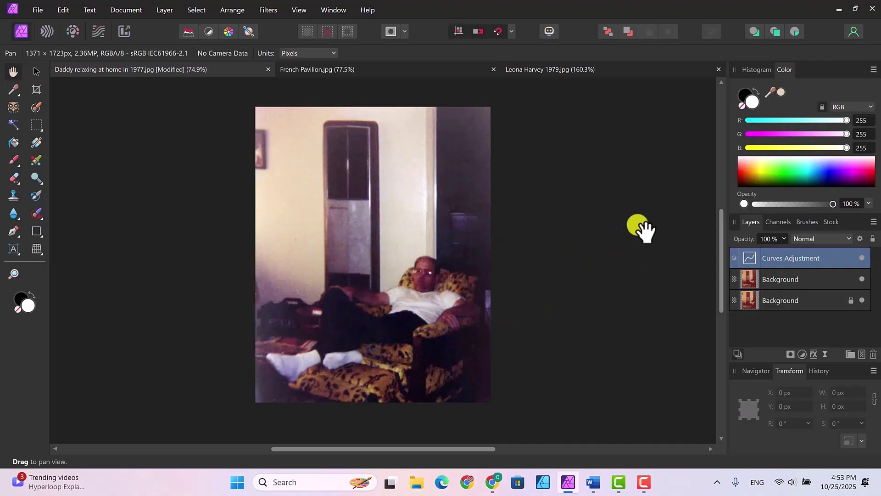
Apply an Unsharp Mask to the upper Background layer with radius 4.6 px, factor 0.646 and threshold 0%.
{"action": "left_click", "coordinate": [797, 281]}
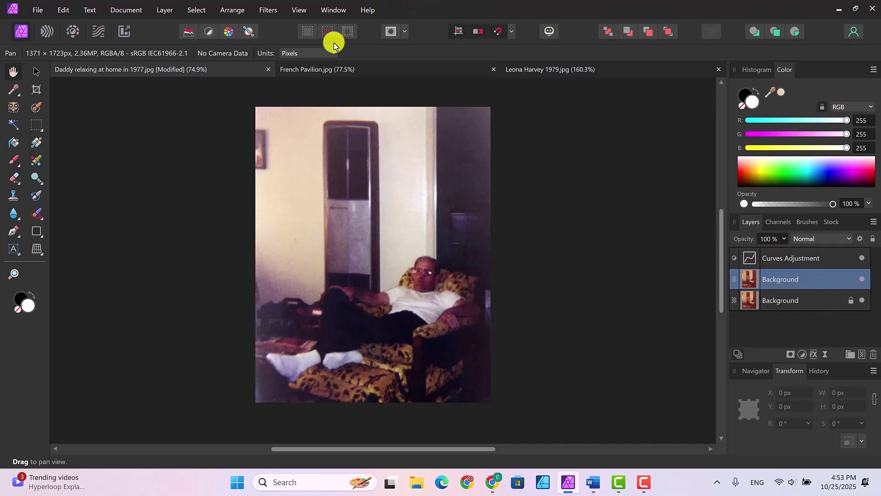
{"action": "left_click", "coordinate": [269, 10]}
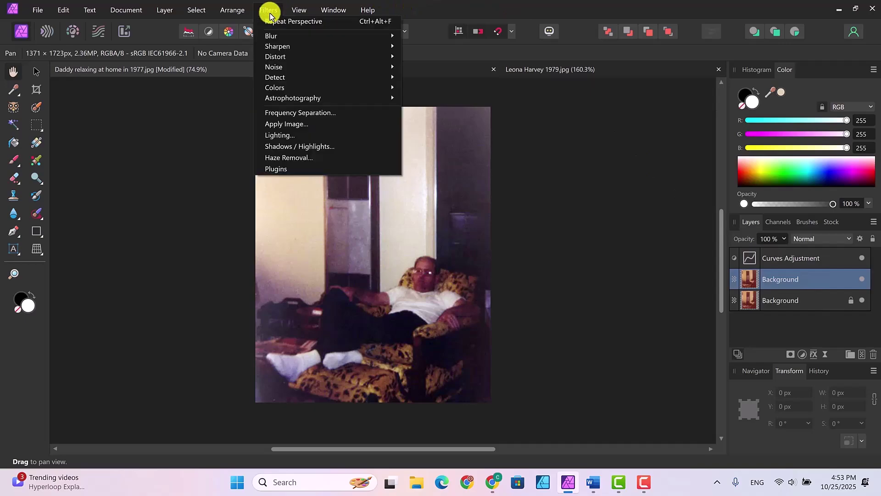
{"action": "mouse_move", "coordinate": [289, 46]}
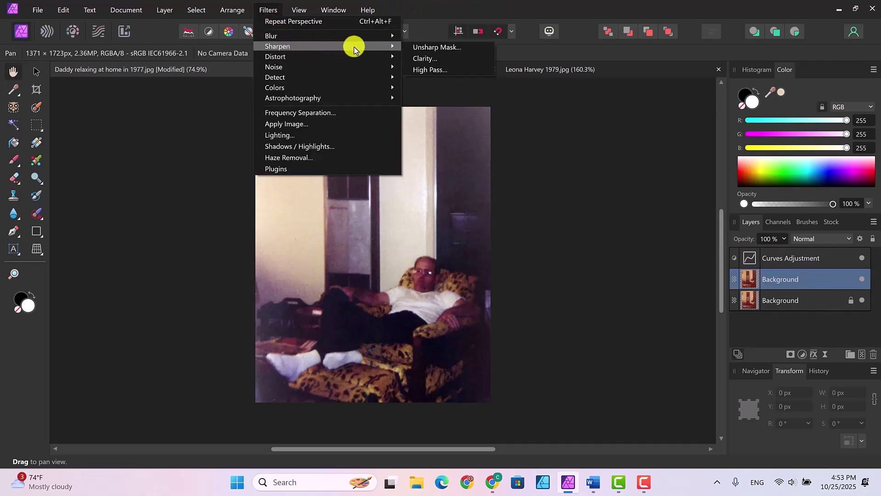
{"action": "left_click", "coordinate": [435, 46]}
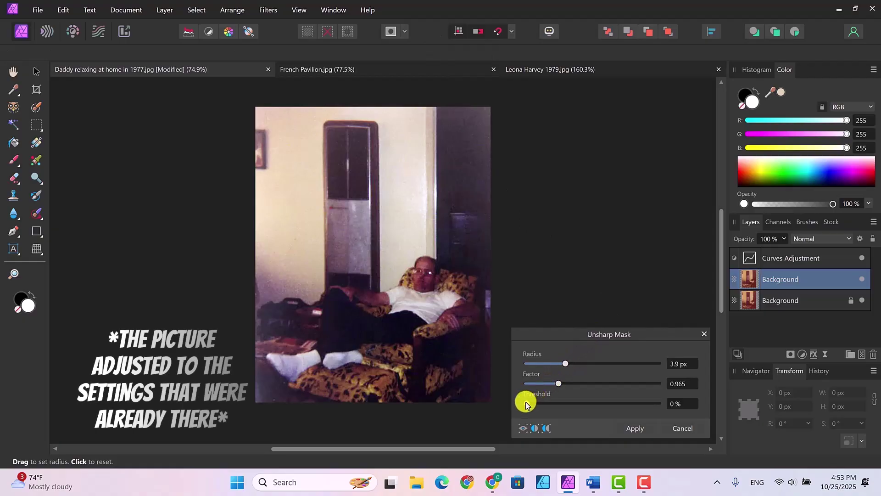
{"action": "mouse_move", "coordinate": [566, 364]}
{"action": "left_mouse_down"}
{"action": "mouse_move", "coordinate": [528, 363]}
{"action": "mouse_move", "coordinate": [651, 372]}
{"action": "mouse_move", "coordinate": [561, 366]}
{"action": "mouse_move", "coordinate": [580, 368]}
{"action": "mouse_move", "coordinate": [576, 384]}
{"action": "mouse_move", "coordinate": [592, 389]}
{"action": "mouse_move", "coordinate": [553, 385]}
{"action": "mouse_move", "coordinate": [566, 365]}
{"action": "mouse_move", "coordinate": [547, 383]}
{"action": "mouse_move", "coordinate": [567, 366]}
{"action": "left_mouse_up"}
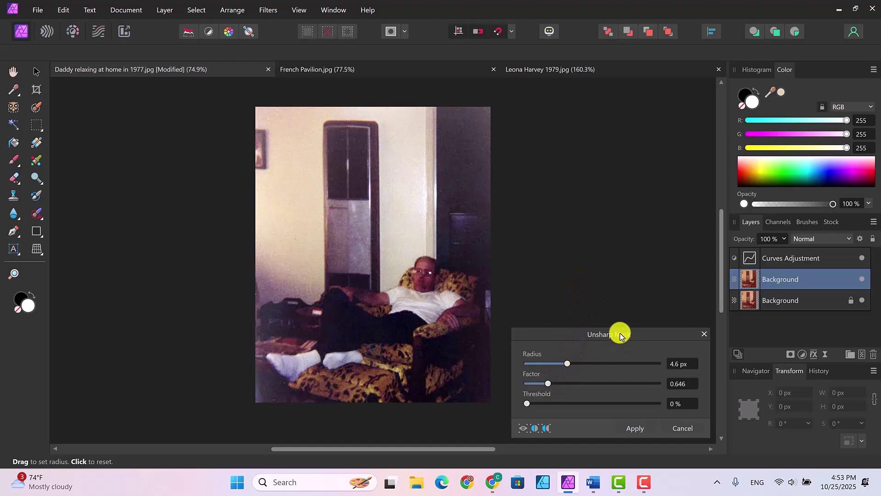
{"action": "left_click", "coordinate": [639, 428]}
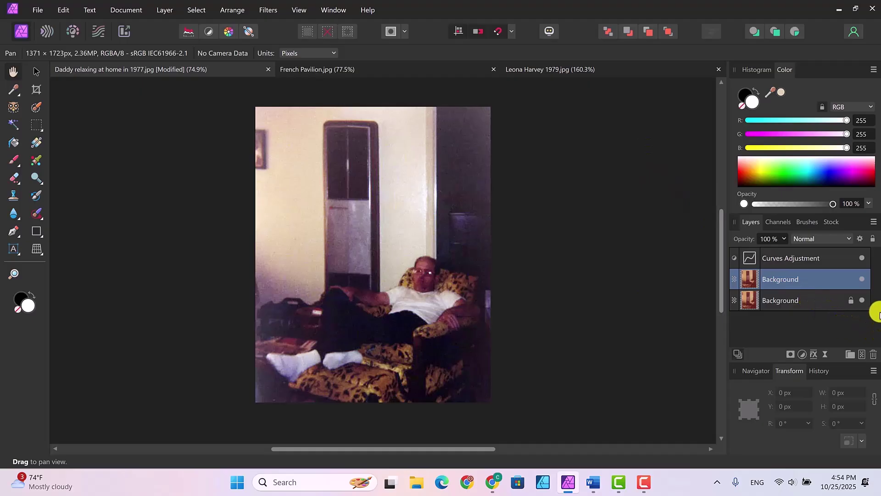
Compare before and after by toggling the visibility of the Curves adjustment and the upper Background layer.
{"action": "left_click", "coordinate": [863, 258]}
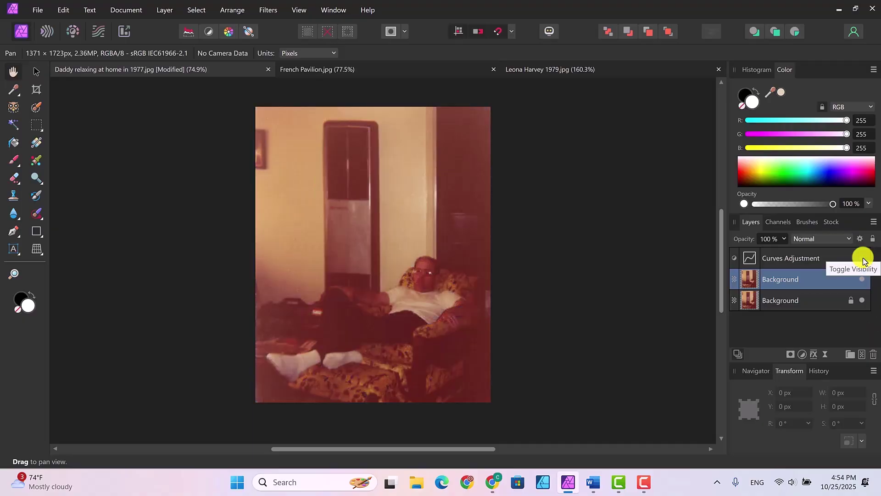
{"action": "left_click", "coordinate": [863, 259]}
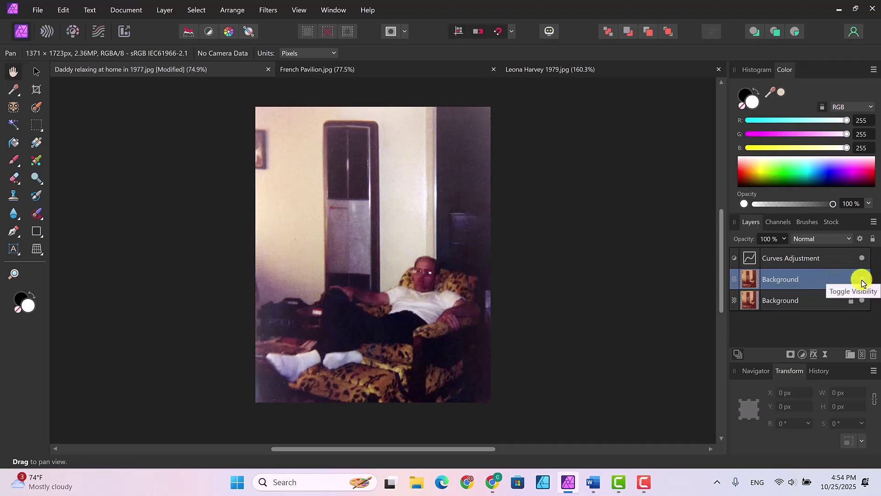
{"action": "left_click", "coordinate": [861, 280]}
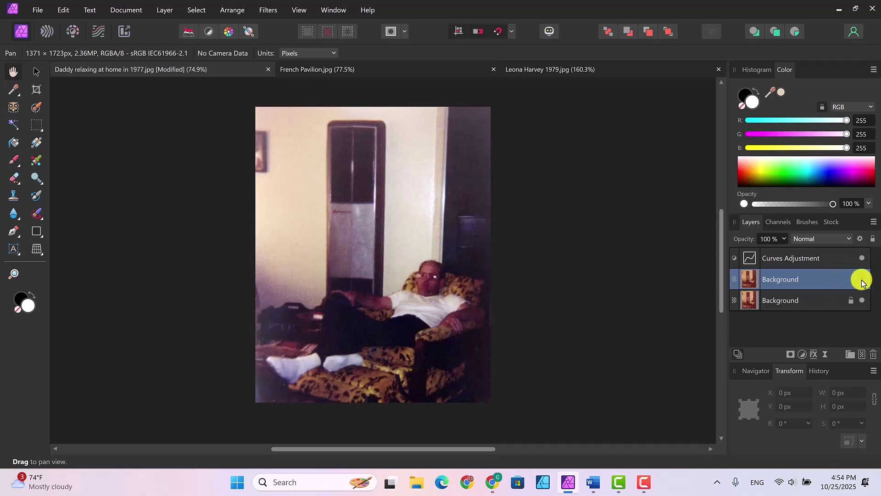
{"action": "left_click", "coordinate": [861, 280]}
{"action": "left_click", "coordinate": [862, 280]}
{"action": "left_click", "coordinate": [862, 280]}
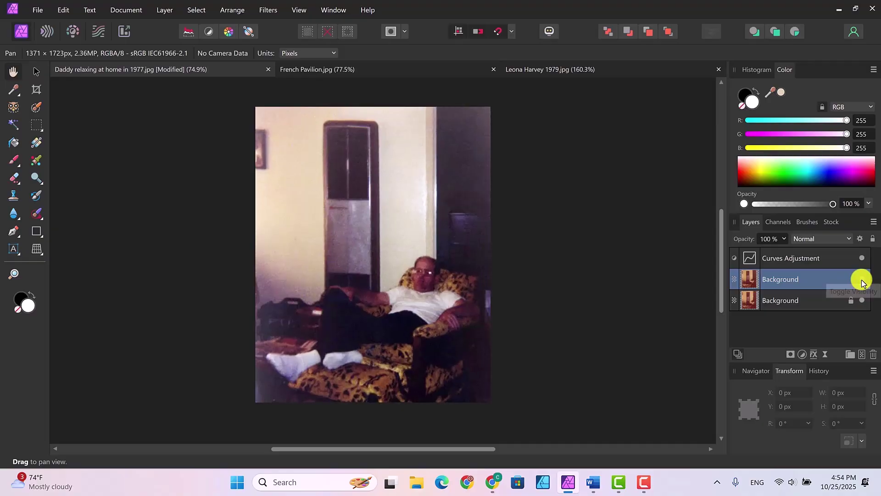
{"action": "left_click", "coordinate": [862, 280]}
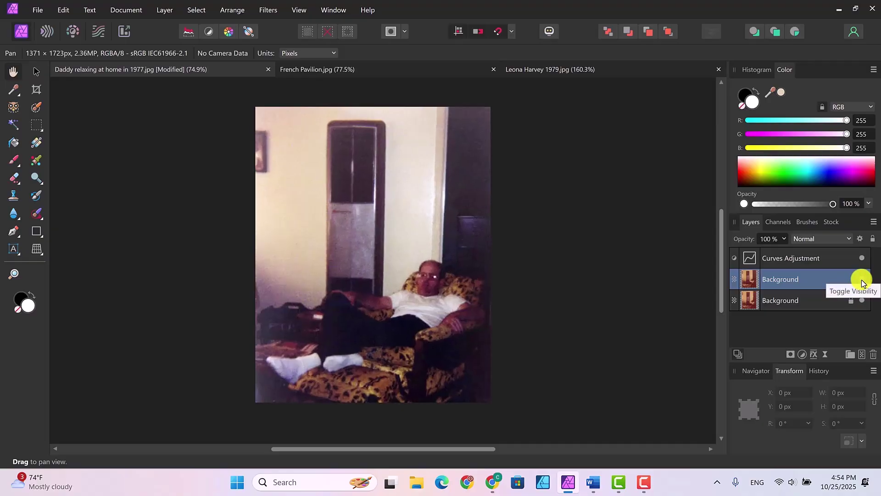
{"action": "left_click", "coordinate": [862, 280]}
{"action": "left_click", "coordinate": [862, 281]}
{"action": "left_click", "coordinate": [862, 281]}
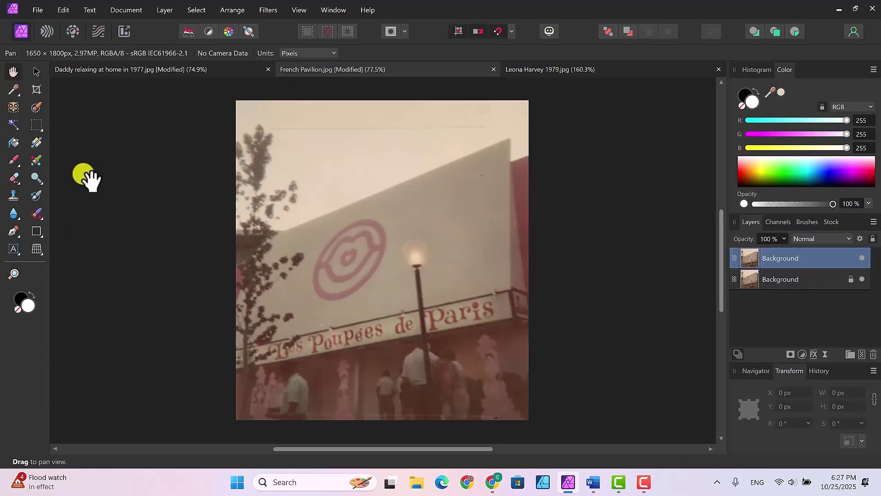
Clone clean sky over the right part of the horizontal line in the French Pavilion sky with a 170 px Clone Brush.
{"action": "left_click", "coordinate": [12, 196]}
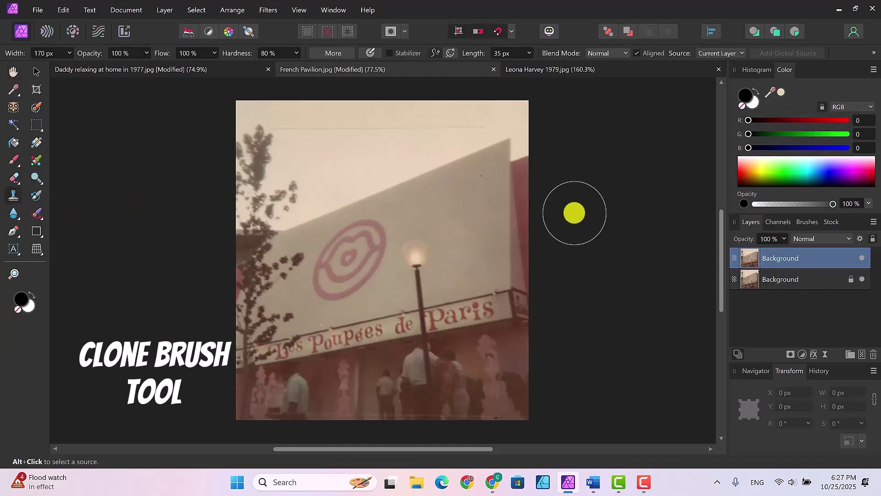
{"action": "key", "text": "ctrl+plus"}
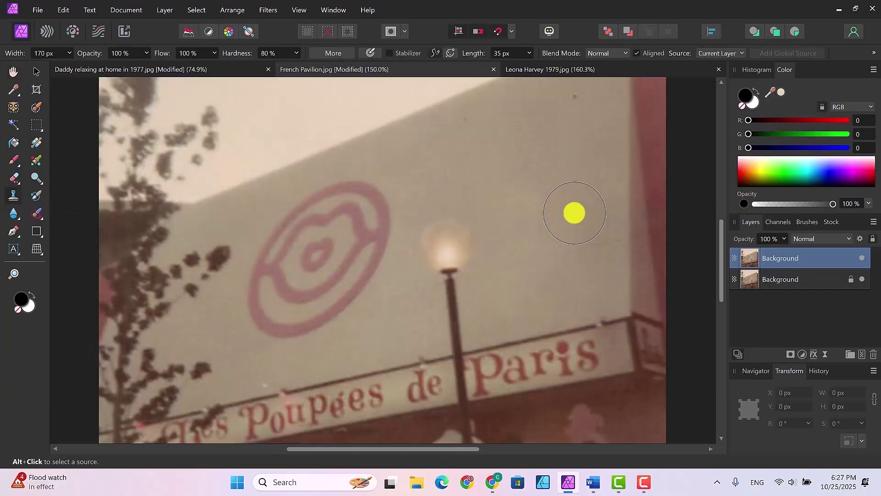
{"action": "key", "text": "ctrl+minus"}
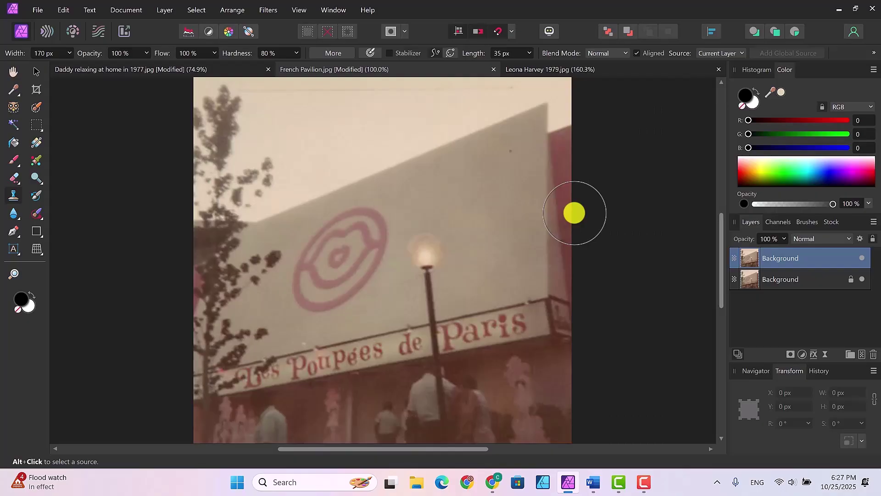
{"action": "scroll", "coordinate": [653, 215], "scroll_direction": "up", "scroll_amount": 3}
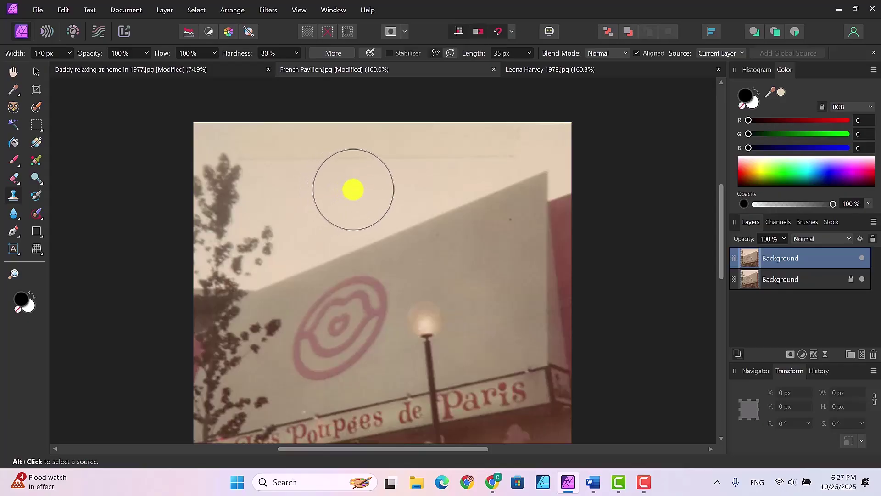
{"action": "left_click", "coordinate": [353, 189], "text": "alt"}
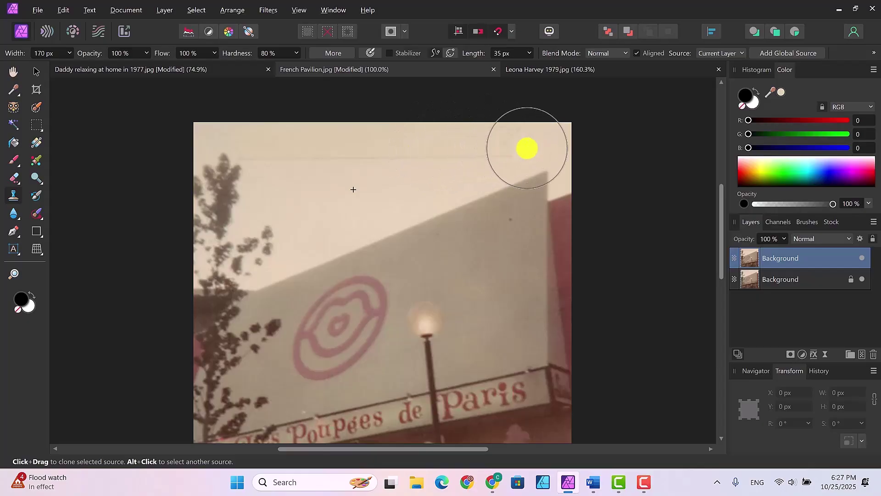
{"action": "mouse_move", "coordinate": [527, 148]}
{"action": "left_mouse_down"}
{"action": "mouse_move", "coordinate": [429, 156]}
{"action": "mouse_move", "coordinate": [527, 133]}
{"action": "mouse_move", "coordinate": [466, 135]}
{"action": "mouse_move", "coordinate": [302, 162]}
{"action": "left_mouse_up"}
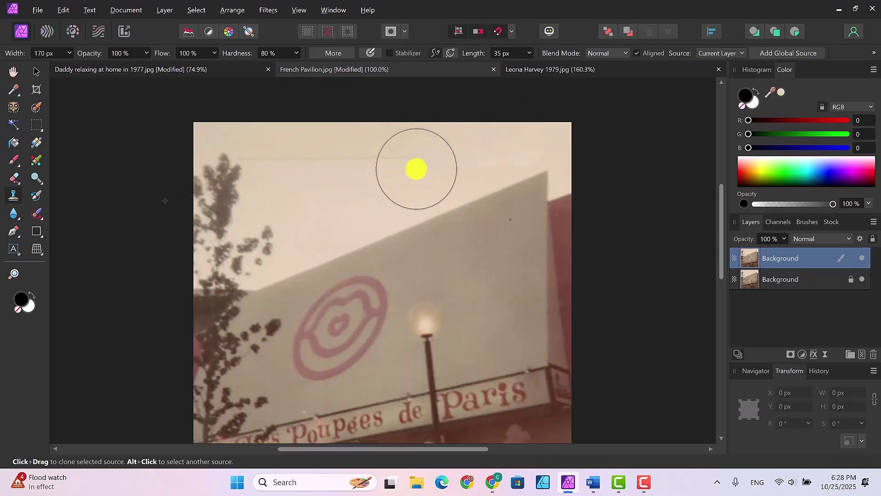
{"action": "mouse_move", "coordinate": [416, 168]}
{"action": "left_mouse_down"}
{"action": "mouse_move", "coordinate": [452, 152]}
{"action": "mouse_move", "coordinate": [436, 124]}
{"action": "mouse_move", "coordinate": [448, 161]}
{"action": "mouse_move", "coordinate": [395, 190]}
{"action": "mouse_move", "coordinate": [476, 157]}
{"action": "mouse_move", "coordinate": [462, 153]}
{"action": "mouse_move", "coordinate": [454, 166]}
{"action": "mouse_move", "coordinate": [481, 155]}
{"action": "left_mouse_up"}
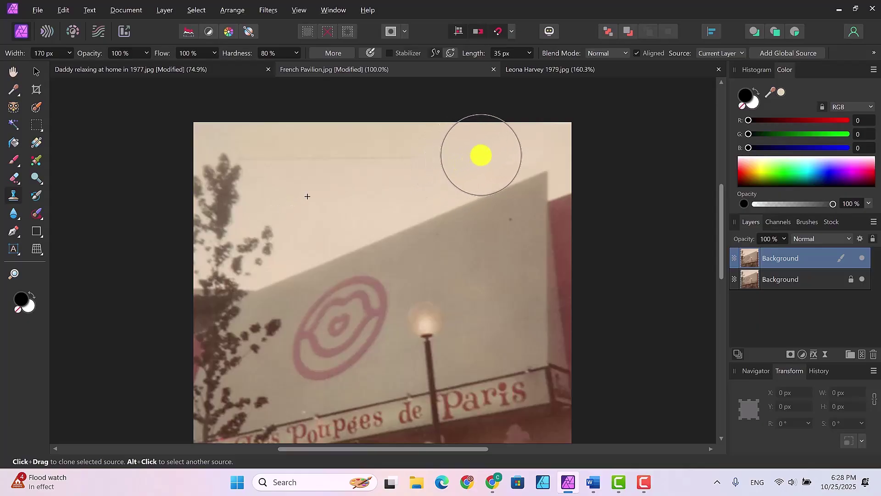
Resample the sky and clone over the remaining left part of the horizontal line.
{"action": "mouse_move", "coordinate": [480, 155]}
{"action": "left_mouse_down"}
{"action": "mouse_move", "coordinate": [397, 166]}
{"action": "mouse_move", "coordinate": [516, 144]}
{"action": "mouse_move", "coordinate": [508, 106]}
{"action": "mouse_move", "coordinate": [480, 83]}
{"action": "mouse_move", "coordinate": [483, 149]}
{"action": "mouse_move", "coordinate": [491, 146]}
{"action": "mouse_move", "coordinate": [336, 153]}
{"action": "mouse_move", "coordinate": [384, 153]}
{"action": "mouse_move", "coordinate": [390, 143]}
{"action": "mouse_move", "coordinate": [317, 136]}
{"action": "mouse_move", "coordinate": [364, 151]}
{"action": "mouse_move", "coordinate": [292, 154]}
{"action": "mouse_move", "coordinate": [439, 153]}
{"action": "mouse_move", "coordinate": [389, 157]}
{"action": "mouse_move", "coordinate": [404, 132]}
{"action": "mouse_move", "coordinate": [393, 155]}
{"action": "mouse_move", "coordinate": [403, 136]}
{"action": "mouse_move", "coordinate": [289, 132]}
{"action": "mouse_move", "coordinate": [332, 204]}
{"action": "mouse_move", "coordinate": [283, 157]}
{"action": "mouse_move", "coordinate": [328, 188]}
{"action": "left_mouse_up"}
{"action": "left_click", "coordinate": [491, 148], "text": "alt"}
{"action": "left_click_drag", "start_coordinate": [376, 172], "coordinate": [331, 193]}
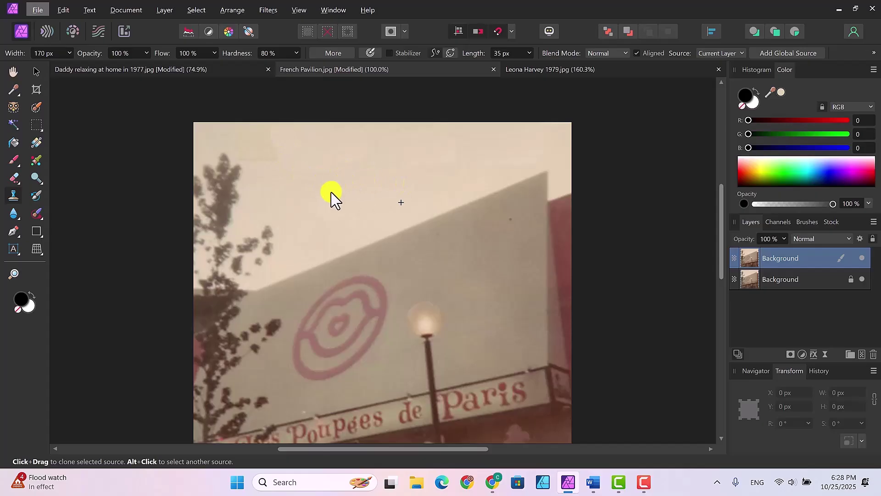
Clone sky texture over the uneven patches in the photo's upper-left corner above the tree.
{"action": "mouse_move", "coordinate": [264, 131]}
{"action": "left_mouse_down"}
{"action": "mouse_move", "coordinate": [204, 120]}
{"action": "mouse_move", "coordinate": [320, 151]}
{"action": "mouse_move", "coordinate": [304, 149]}
{"action": "mouse_move", "coordinate": [281, 175]}
{"action": "mouse_move", "coordinate": [261, 167]}
{"action": "mouse_move", "coordinate": [252, 138]}
{"action": "mouse_move", "coordinate": [285, 126]}
{"action": "mouse_move", "coordinate": [346, 193]}
{"action": "mouse_move", "coordinate": [285, 187]}
{"action": "mouse_move", "coordinate": [301, 173]}
{"action": "mouse_move", "coordinate": [273, 156]}
{"action": "mouse_move", "coordinate": [363, 191]}
{"action": "mouse_move", "coordinate": [336, 150]}
{"action": "mouse_move", "coordinate": [301, 154]}
{"action": "mouse_move", "coordinate": [344, 173]}
{"action": "mouse_move", "coordinate": [346, 192]}
{"action": "left_mouse_up"}
{"action": "left_click", "coordinate": [345, 191], "text": "alt"}
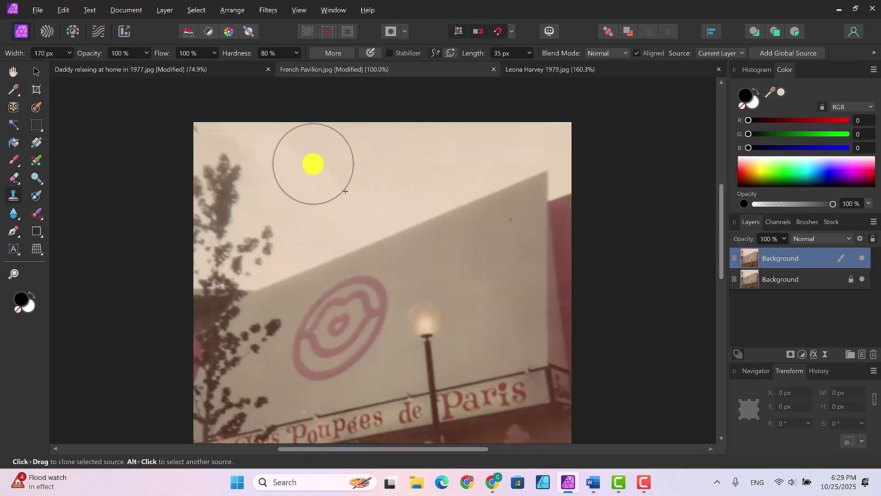
{"action": "mouse_move", "coordinate": [203, 130]}
{"action": "left_mouse_down"}
{"action": "mouse_move", "coordinate": [242, 126]}
{"action": "mouse_move", "coordinate": [252, 136]}
{"action": "mouse_move", "coordinate": [203, 132]}
{"action": "mouse_move", "coordinate": [197, 144]}
{"action": "mouse_move", "coordinate": [298, 132]}
{"action": "mouse_move", "coordinate": [342, 140]}
{"action": "mouse_move", "coordinate": [480, 112]}
{"action": "mouse_move", "coordinate": [659, 179]}
{"action": "mouse_move", "coordinate": [36, 213]}
{"action": "left_mouse_up"}
Inpaint the visible clone edges in the sky to the right of the treetop with an 88 px Inpainting Brush.
{"action": "left_click", "coordinate": [36, 213]}
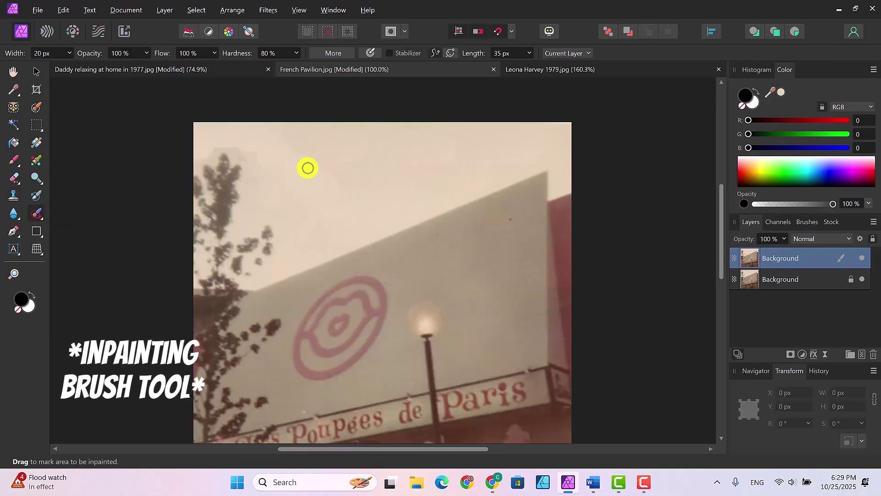
{"action": "key", "text": "bracketleft"}
{"action": "key", "text": "bracketleft"}
{"action": "key", "text": "bracketleft"}
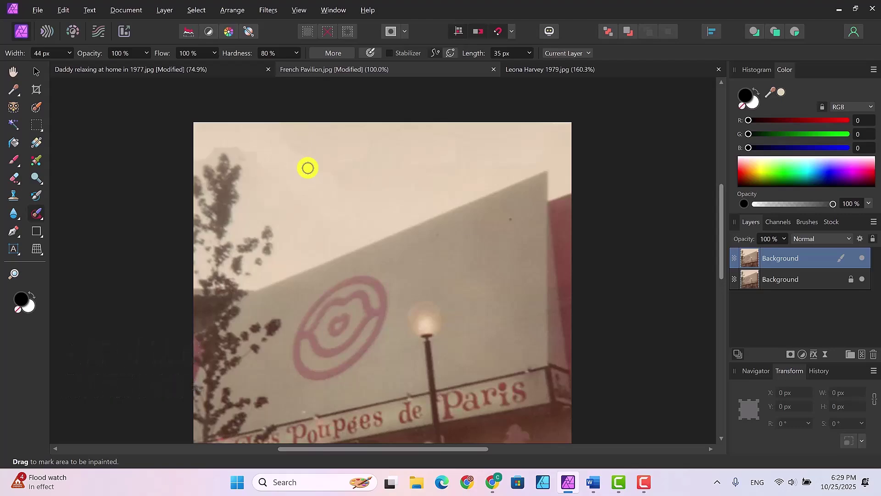
{"action": "key", "text": "bracketright"}
{"action": "key", "text": "bracketright"}
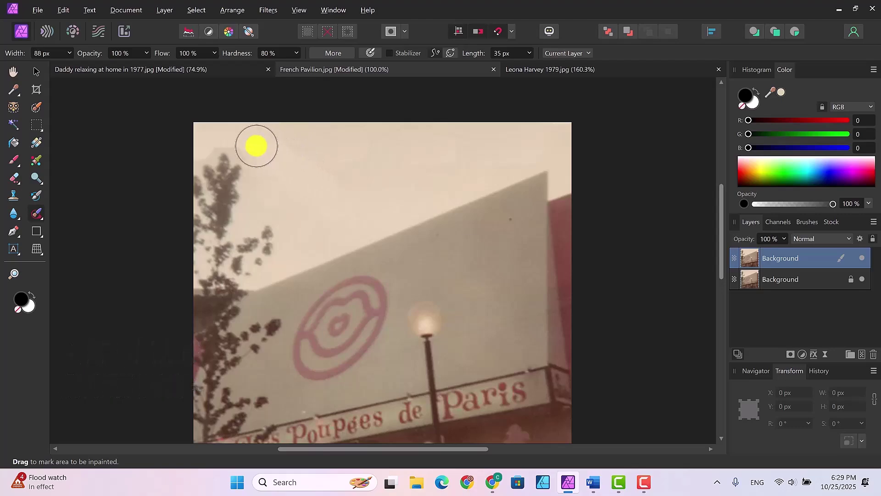
{"action": "mouse_move", "coordinate": [257, 144]}
{"action": "left_mouse_down"}
{"action": "mouse_move", "coordinate": [257, 175]}
{"action": "mouse_move", "coordinate": [251, 149]}
{"action": "mouse_move", "coordinate": [238, 146]}
{"action": "mouse_move", "coordinate": [289, 147]}
{"action": "left_mouse_up"}
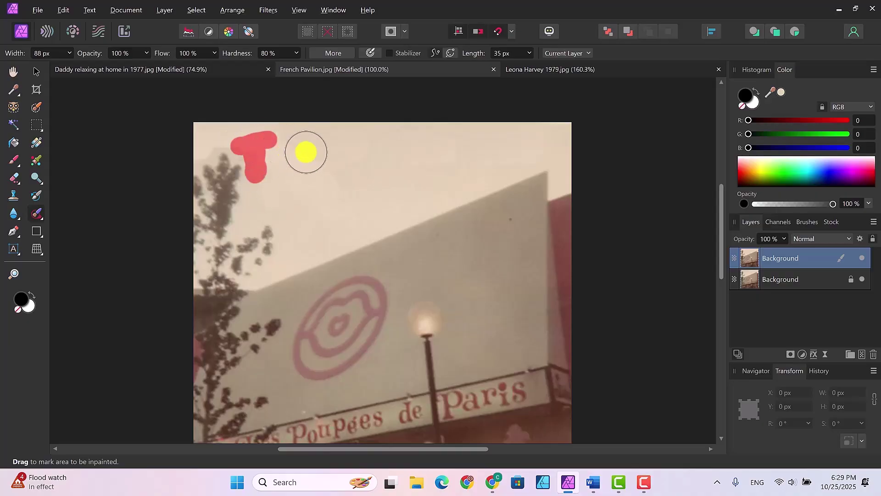
{"action": "mouse_move", "coordinate": [371, 196]}
{"action": "left_mouse_down"}
{"action": "mouse_move", "coordinate": [371, 147]}
{"action": "mouse_move", "coordinate": [299, 140]}
{"action": "mouse_move", "coordinate": [306, 135]}
{"action": "mouse_move", "coordinate": [285, 129]}
{"action": "mouse_move", "coordinate": [368, 140]}
{"action": "mouse_move", "coordinate": [332, 151]}
{"action": "mouse_move", "coordinate": [361, 137]}
{"action": "mouse_move", "coordinate": [346, 165]}
{"action": "mouse_move", "coordinate": [324, 153]}
{"action": "left_mouse_up"}
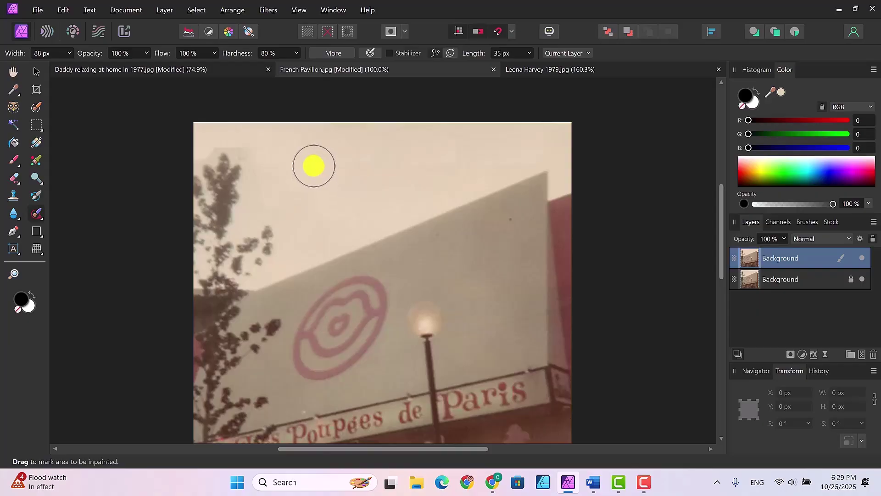
Inpaint the leftover patches around the treetop and the small dark spot on the building's pale wall.
{"action": "mouse_move", "coordinate": [238, 137]}
{"action": "left_mouse_down"}
{"action": "mouse_move", "coordinate": [262, 176]}
{"action": "mouse_move", "coordinate": [288, 181]}
{"action": "mouse_move", "coordinate": [236, 127]}
{"action": "mouse_move", "coordinate": [235, 141]}
{"action": "mouse_move", "coordinate": [219, 136]}
{"action": "mouse_move", "coordinate": [193, 158]}
{"action": "left_mouse_up"}
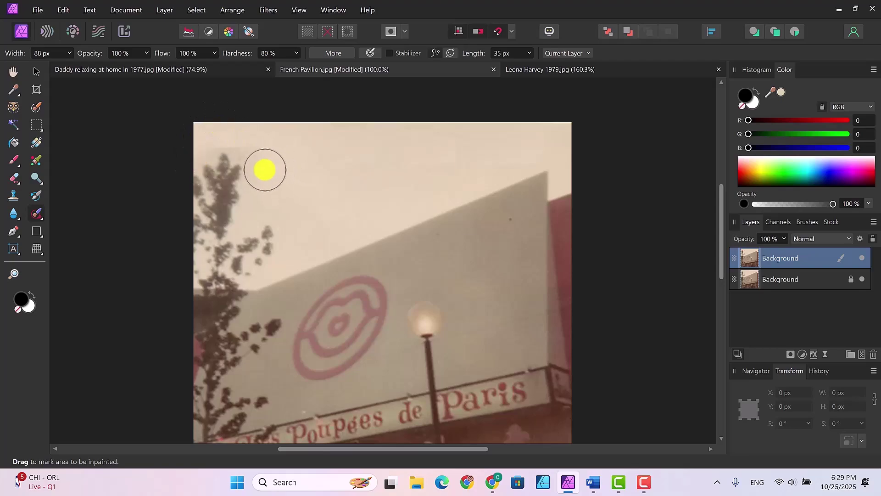
{"action": "mouse_move", "coordinate": [260, 164]}
{"action": "left_mouse_down"}
{"action": "mouse_move", "coordinate": [252, 210]}
{"action": "mouse_move", "coordinate": [258, 172]}
{"action": "mouse_move", "coordinate": [232, 141]}
{"action": "left_mouse_up"}
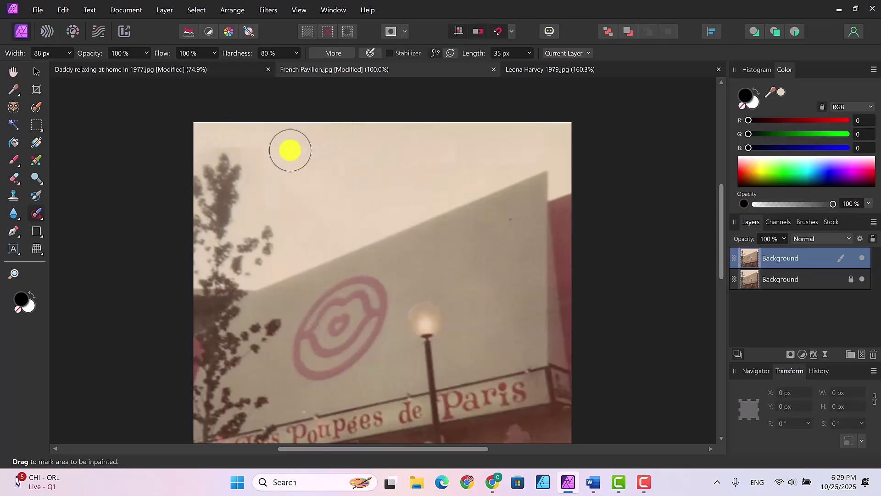
{"action": "mouse_move", "coordinate": [240, 132]}
{"action": "left_mouse_down"}
{"action": "mouse_move", "coordinate": [241, 152]}
{"action": "mouse_move", "coordinate": [230, 137]}
{"action": "mouse_move", "coordinate": [212, 142]}
{"action": "mouse_move", "coordinate": [211, 153]}
{"action": "left_mouse_up"}
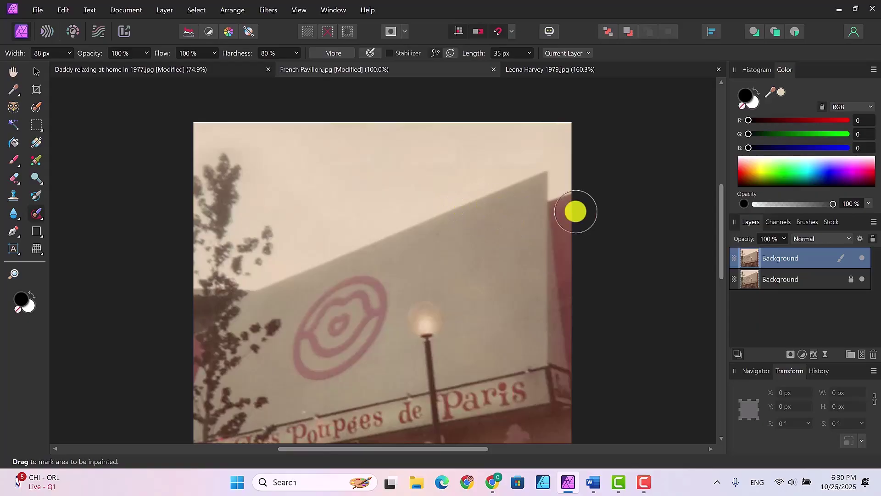
Inpaint the horizontal scratch along the photo's lower edge, from beneath the figures at the right towards the left.
{"action": "scroll", "coordinate": [646, 216], "scroll_direction": "down", "scroll_amount": 4}
{"action": "scroll", "coordinate": [646, 216], "scroll_direction": "down", "scroll_amount": 5}
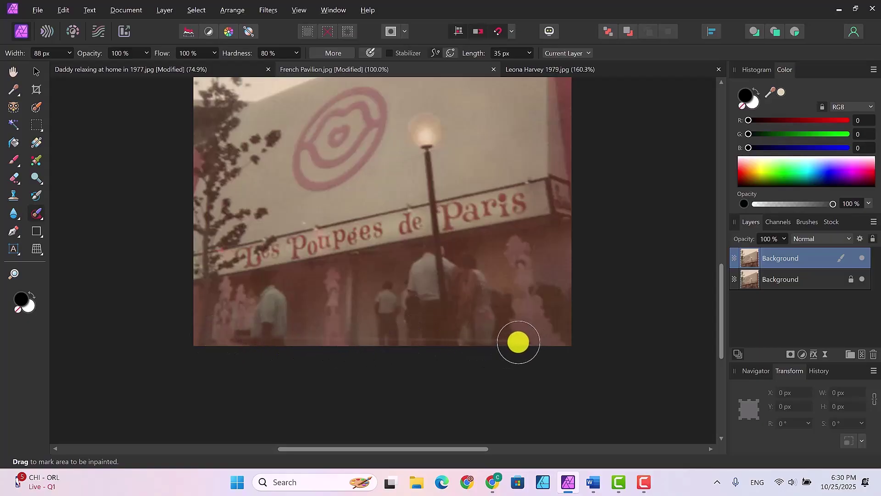
{"action": "left_click_drag", "start_coordinate": [517, 343], "coordinate": [404, 340]}
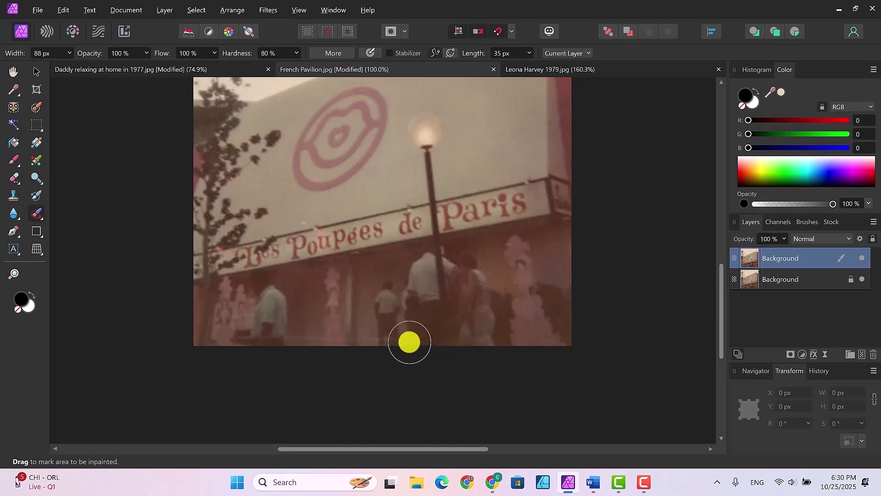
{"action": "left_click_drag", "start_coordinate": [408, 342], "coordinate": [324, 340]}
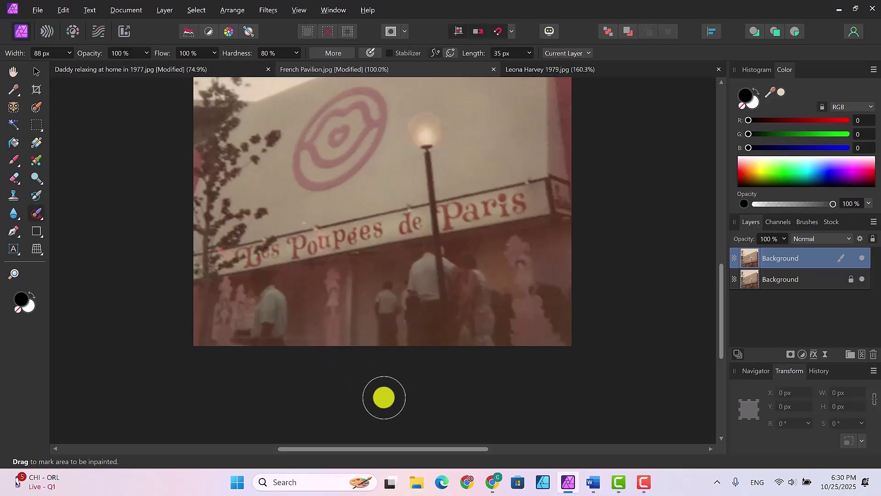
Inpaint the remaining marks along the photo's lower edge beneath the man in the light shirt near the lower-left corner.
{"action": "left_click_drag", "start_coordinate": [324, 338], "coordinate": [281, 340]}
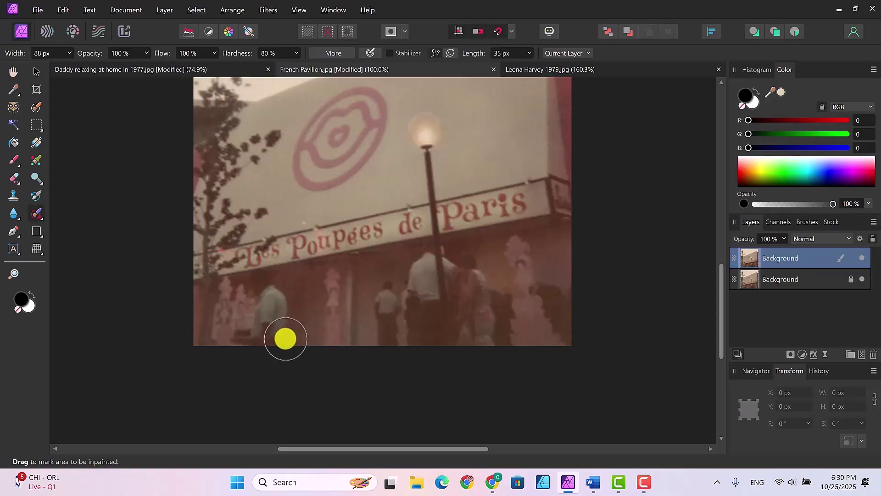
{"action": "mouse_move", "coordinate": [285, 338]}
{"action": "left_mouse_down"}
{"action": "mouse_move", "coordinate": [246, 342]}
{"action": "mouse_move", "coordinate": [262, 358]}
{"action": "left_mouse_up"}
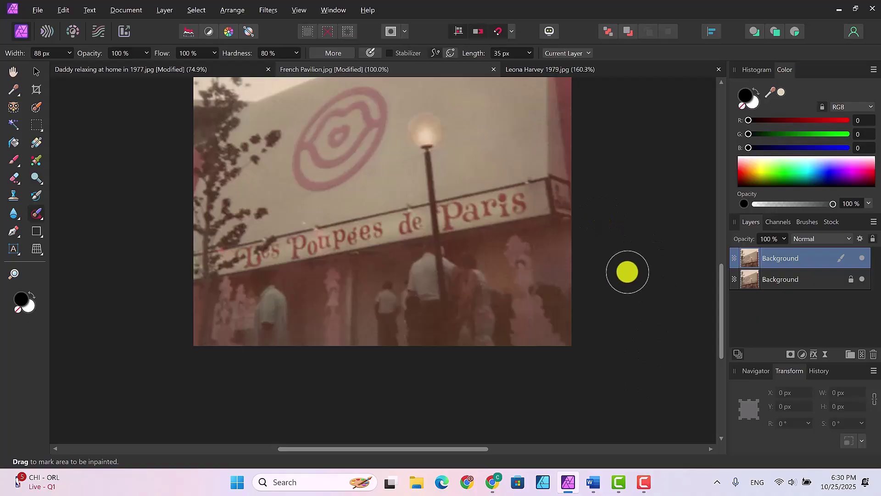
Paint over the uneven sky patches with a 112 px Paint Brush in a beige sampled from the photo (RGB 224, 207, 177).
{"action": "scroll", "coordinate": [636, 276], "scroll_direction": "up", "scroll_amount": 5}
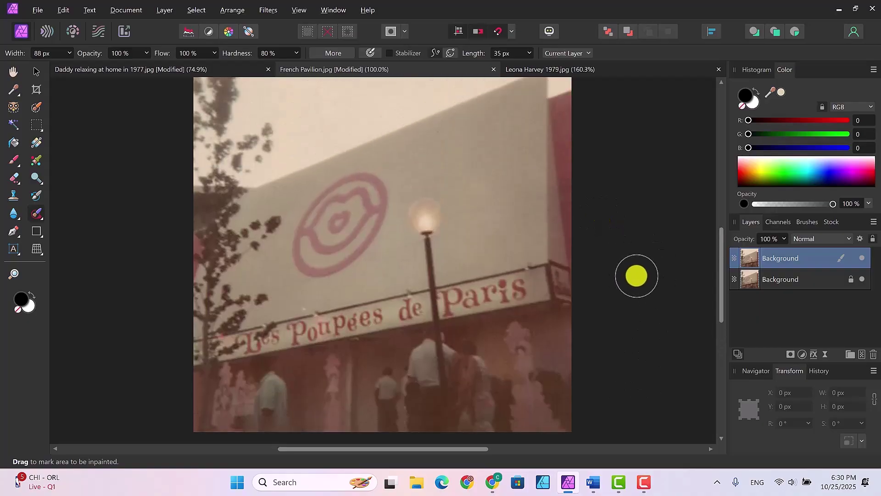
{"action": "scroll", "coordinate": [636, 275], "scroll_direction": "up", "scroll_amount": 1}
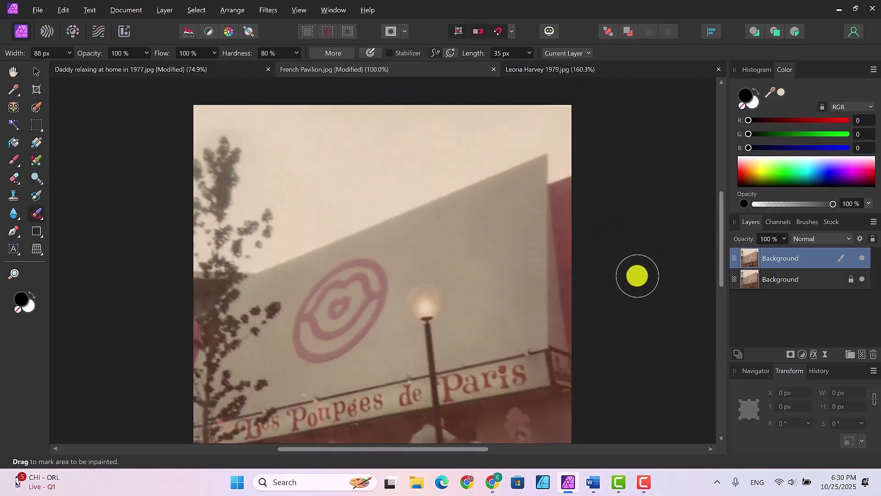
{"action": "scroll", "coordinate": [637, 275], "scroll_direction": "up", "scroll_amount": 1}
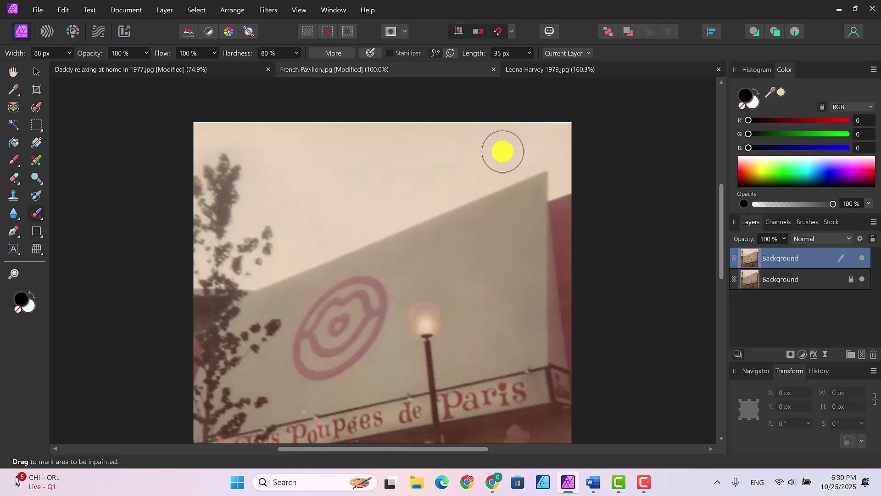
{"action": "left_click", "coordinate": [15, 158]}
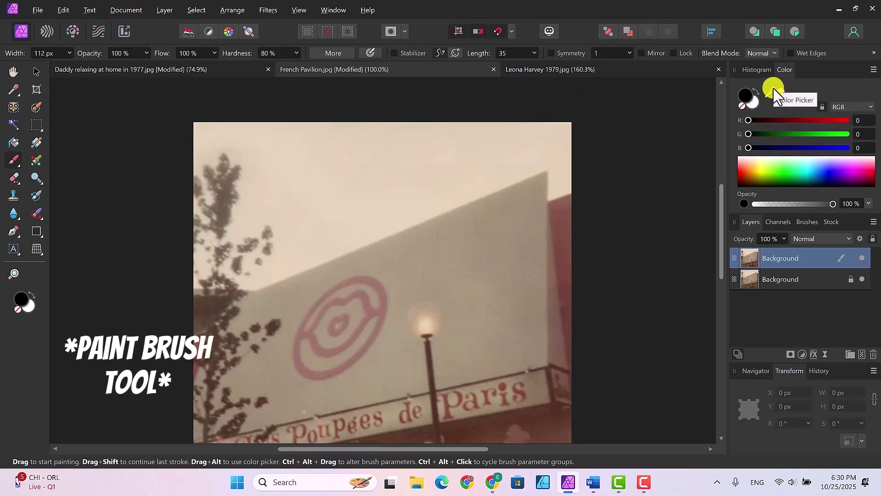
{"action": "mouse_move", "coordinate": [774, 89]}
{"action": "left_mouse_down"}
{"action": "mouse_move", "coordinate": [491, 132]}
{"action": "mouse_move", "coordinate": [396, 169]}
{"action": "mouse_move", "coordinate": [338, 138]}
{"action": "mouse_move", "coordinate": [280, 138]}
{"action": "mouse_move", "coordinate": [320, 175]}
{"action": "mouse_move", "coordinate": [327, 199]}
{"action": "mouse_move", "coordinate": [295, 234]}
{"action": "mouse_move", "coordinate": [320, 196]}
{"action": "mouse_move", "coordinate": [482, 132]}
{"action": "mouse_move", "coordinate": [456, 131]}
{"action": "mouse_move", "coordinate": [453, 151]}
{"action": "mouse_move", "coordinate": [560, 126]}
{"action": "mouse_move", "coordinate": [513, 132]}
{"action": "mouse_move", "coordinate": [527, 152]}
{"action": "mouse_move", "coordinate": [507, 166]}
{"action": "mouse_move", "coordinate": [319, 198]}
{"action": "mouse_move", "coordinate": [261, 197]}
{"action": "mouse_move", "coordinate": [269, 146]}
{"action": "mouse_move", "coordinate": [213, 134]}
{"action": "mouse_move", "coordinate": [199, 149]}
{"action": "mouse_move", "coordinate": [225, 137]}
{"action": "mouse_move", "coordinate": [252, 151]}
{"action": "mouse_move", "coordinate": [218, 139]}
{"action": "mouse_move", "coordinate": [202, 145]}
{"action": "mouse_move", "coordinate": [218, 132]}
{"action": "mouse_move", "coordinate": [421, 133]}
{"action": "mouse_move", "coordinate": [615, 158]}
{"action": "mouse_move", "coordinate": [649, 140]}
{"action": "mouse_move", "coordinate": [623, 177]}
{"action": "mouse_move", "coordinate": [639, 181]}
{"action": "mouse_move", "coordinate": [633, 163]}
{"action": "mouse_move", "coordinate": [660, 172]}
{"action": "left_mouse_up"}
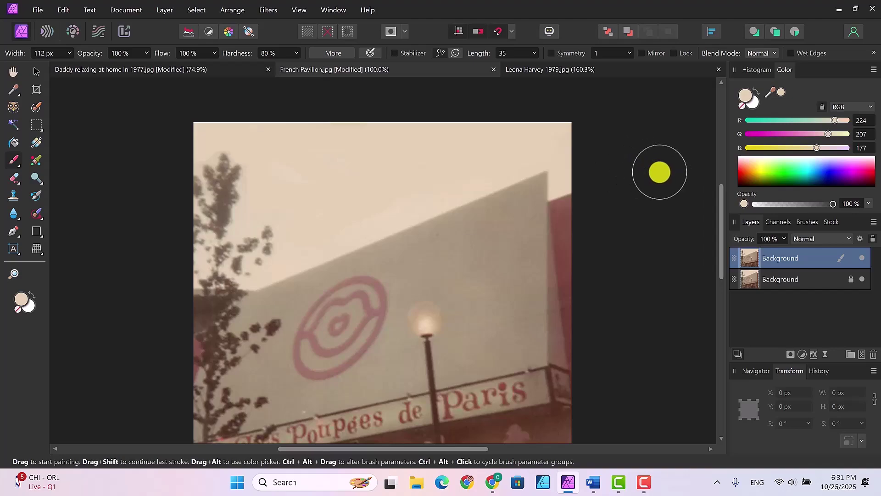
{"action": "scroll", "coordinate": [659, 172], "scroll_direction": "down", "scroll_amount": 3}
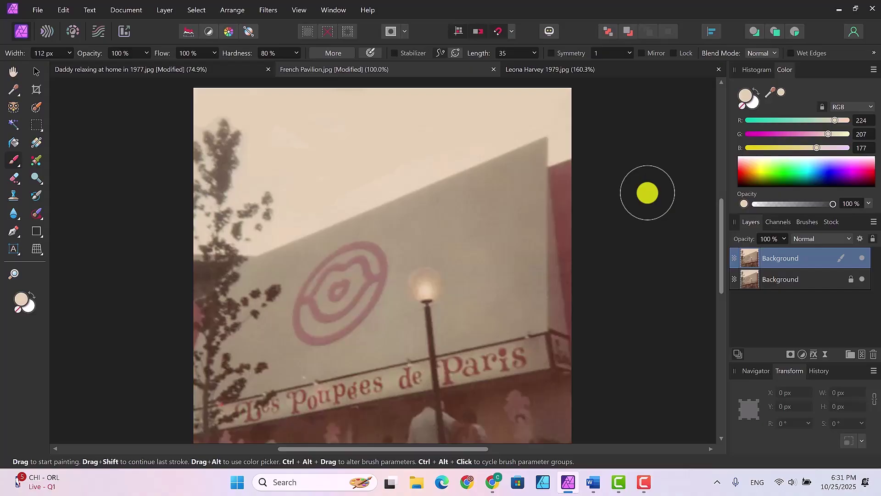
{"action": "key", "text": "ctrl+minus"}
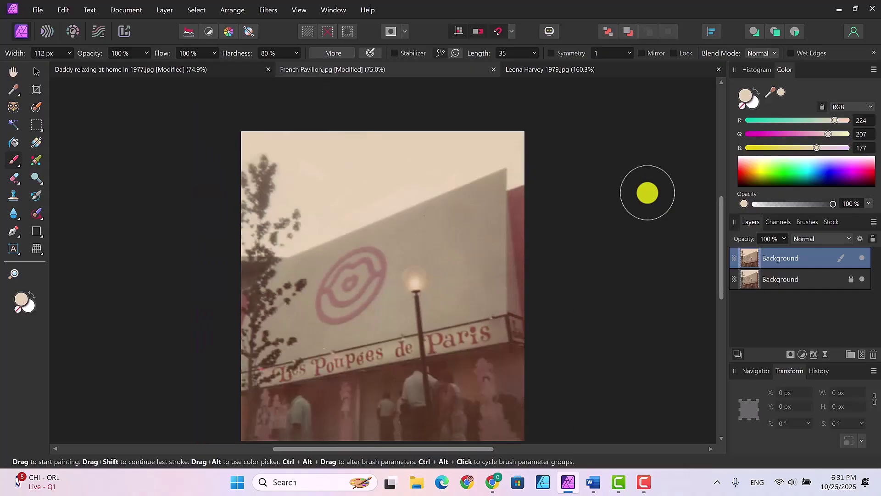
{"action": "key", "text": "ctrl+minus"}
{"action": "key", "text": "ctrl+plus"}
{"action": "left_click", "coordinate": [36, 71]}
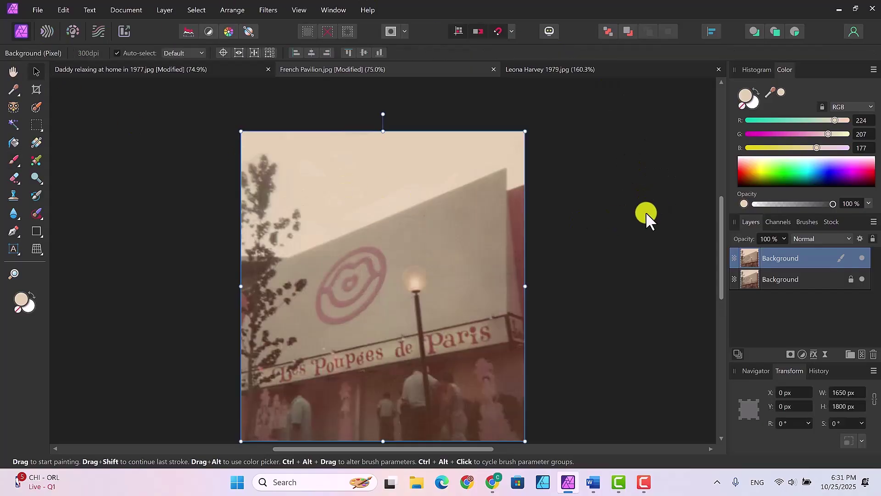
Add a Curves adjustment above the retouched layer and move the red channel's black point to X 0.263 and white point to X 0.92.
{"action": "left_click_drag", "start_coordinate": [721, 212], "coordinate": [718, 225]}
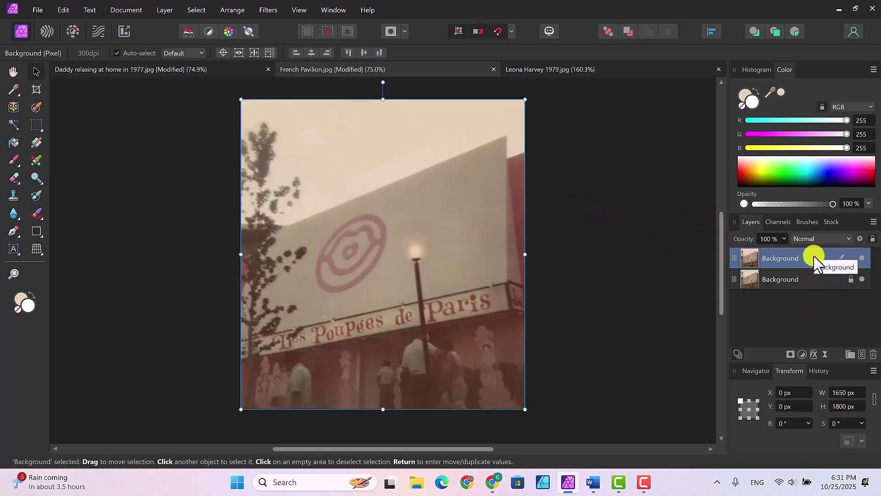
{"action": "left_click", "coordinate": [802, 352]}
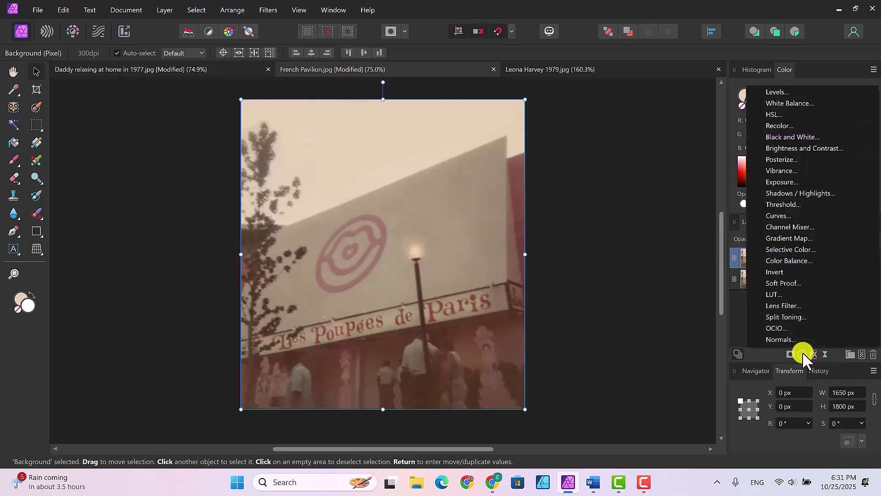
{"action": "left_click", "coordinate": [778, 214]}
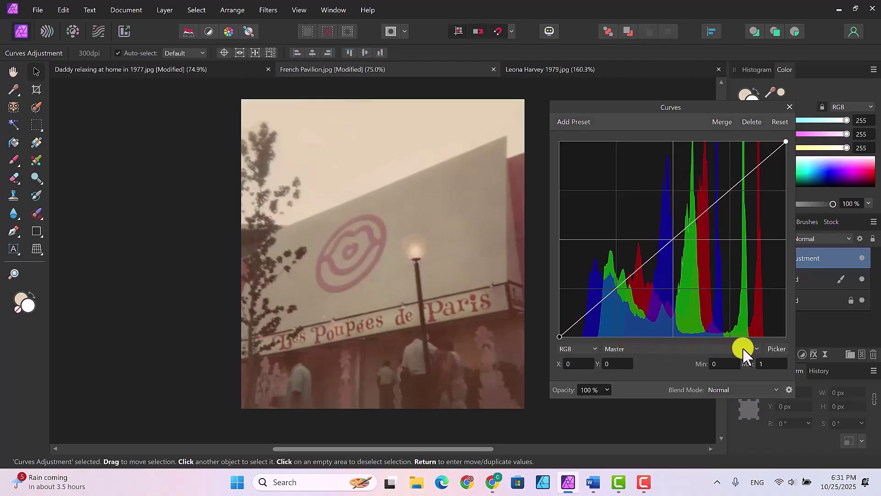
{"action": "left_click", "coordinate": [754, 348]}
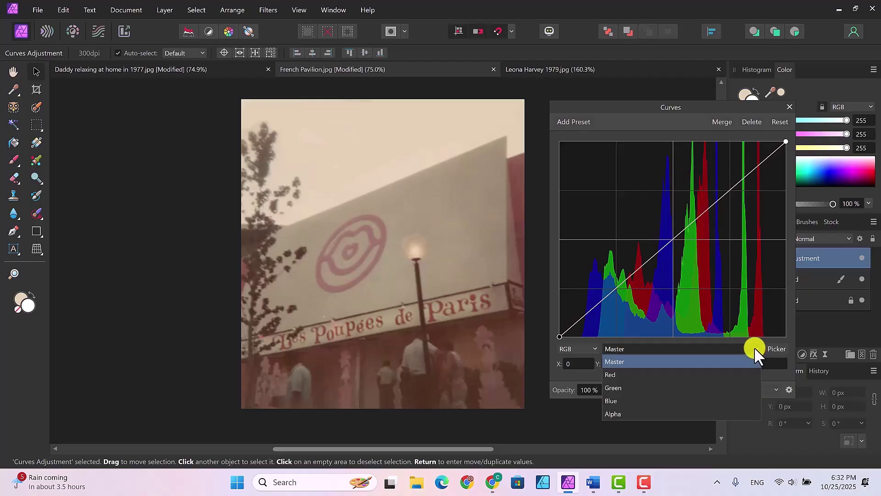
{"action": "left_click", "coordinate": [647, 374]}
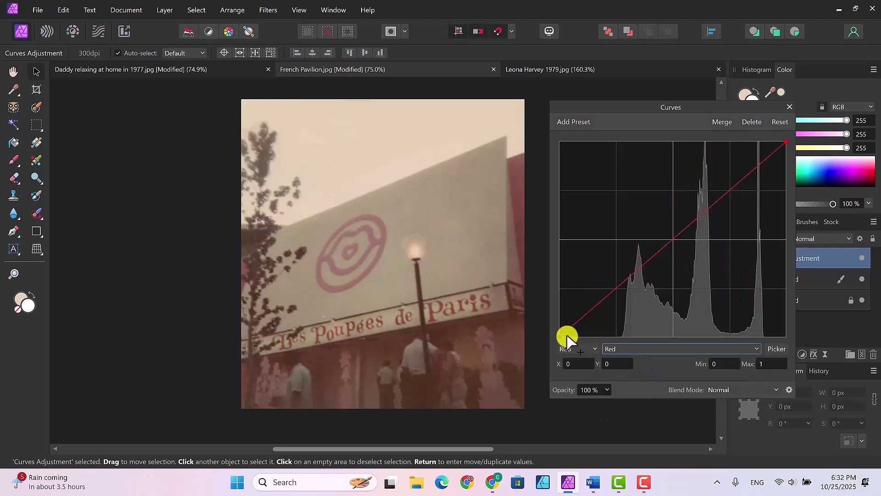
{"action": "left_click_drag", "start_coordinate": [560, 336], "coordinate": [618, 335]}
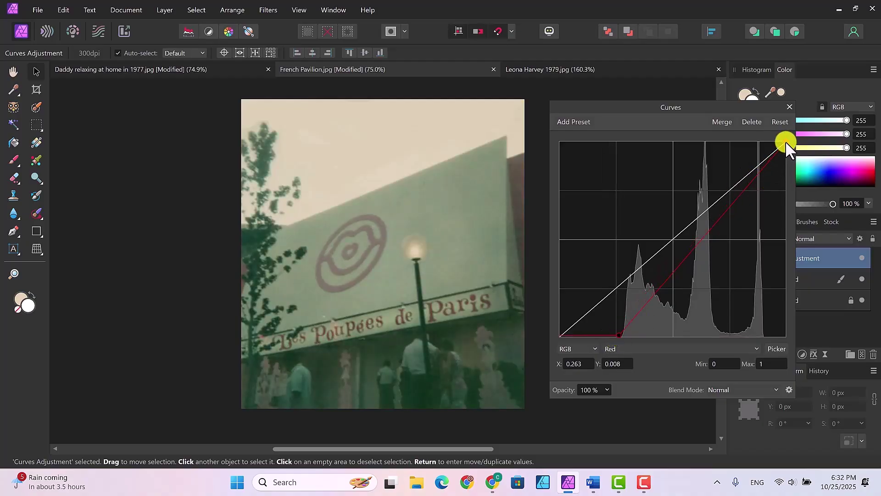
{"action": "left_click_drag", "start_coordinate": [785, 141], "coordinate": [767, 140]}
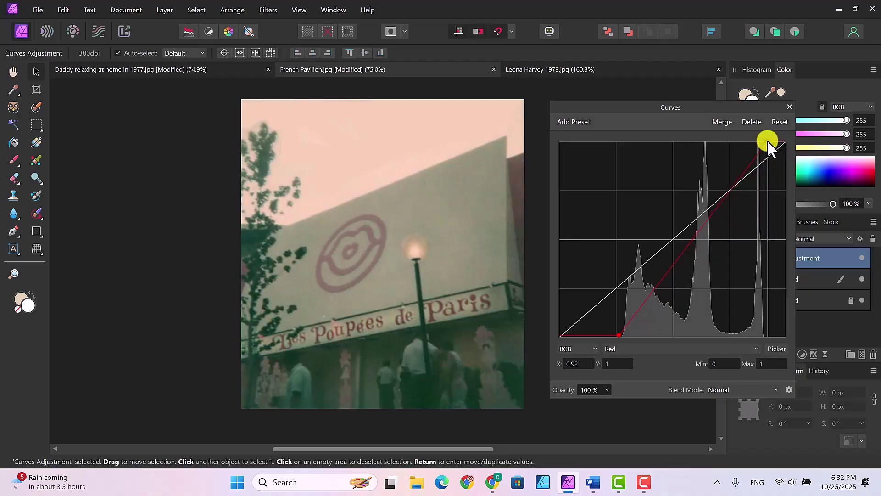
Move the green curve's black point to X 0.152 and its white point to X 0.847.
{"action": "left_click", "coordinate": [752, 348]}
{"action": "left_click", "coordinate": [629, 386]}
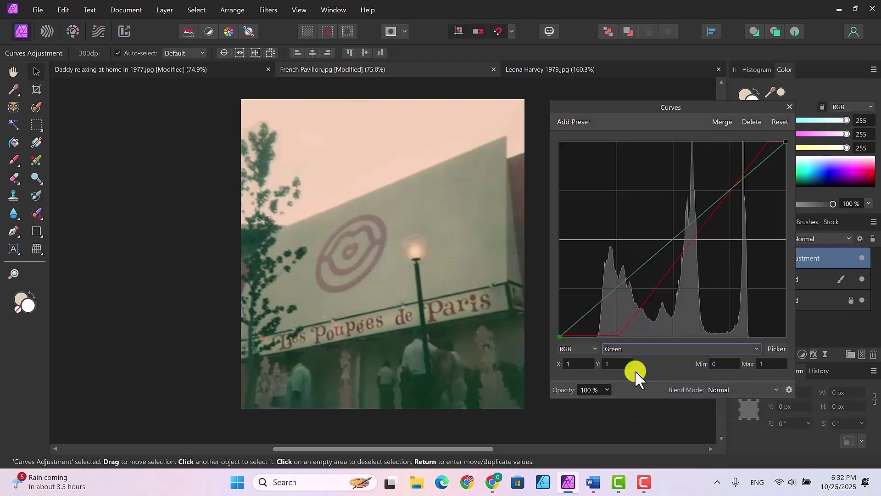
{"action": "left_click_drag", "start_coordinate": [560, 337], "coordinate": [594, 335]}
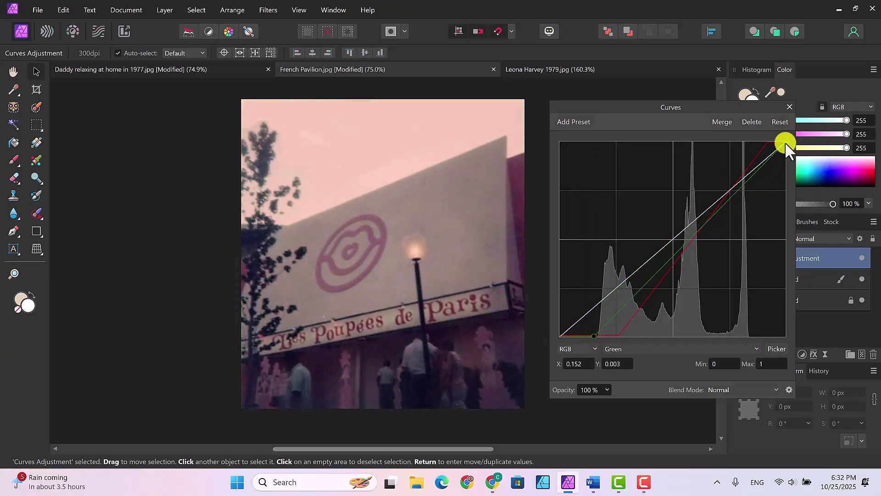
{"action": "left_click_drag", "start_coordinate": [784, 142], "coordinate": [750, 139]}
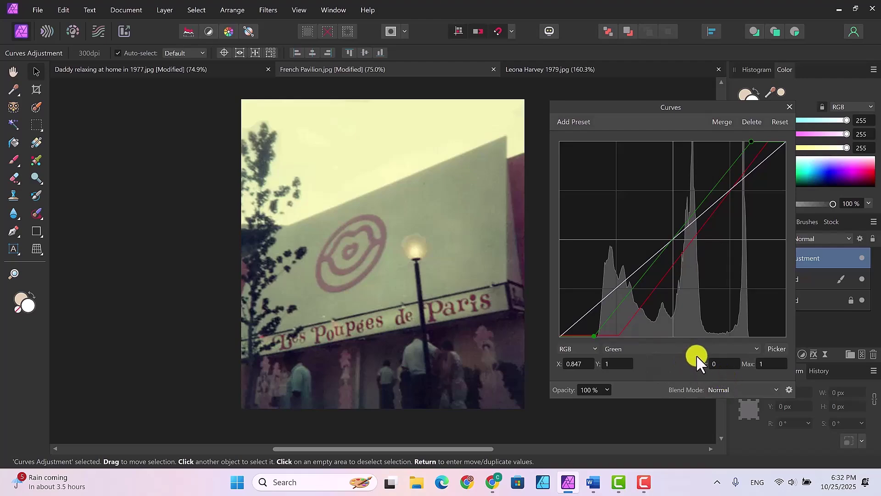
Move the blue curve's black point to X 0.087 and its white point to X 0.736.
{"action": "left_click", "coordinate": [737, 348]}
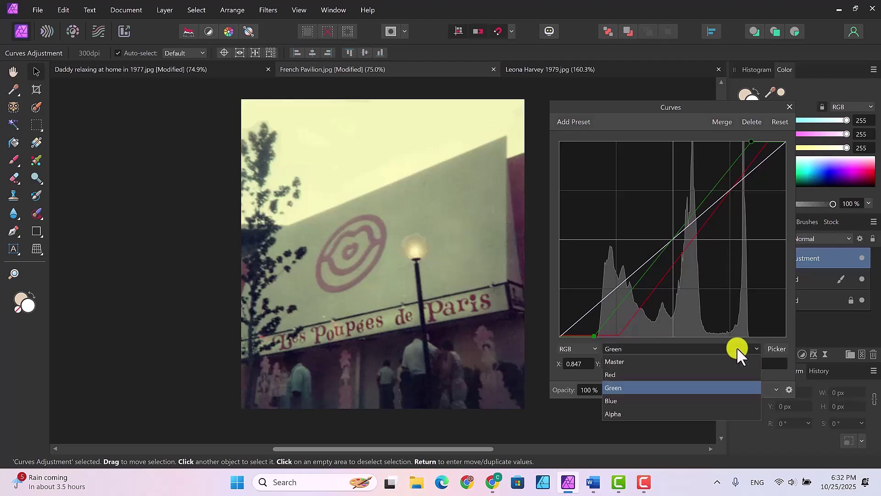
{"action": "left_click", "coordinate": [614, 401]}
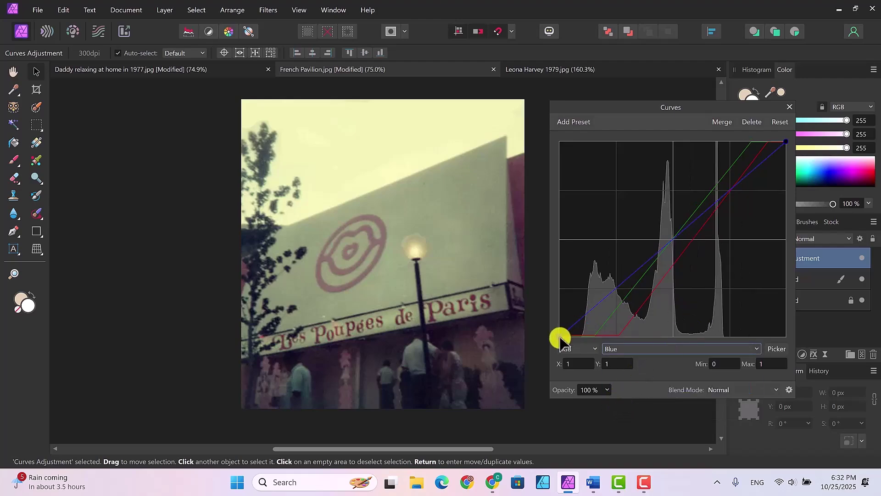
{"action": "left_click_drag", "start_coordinate": [560, 337], "coordinate": [579, 335]}
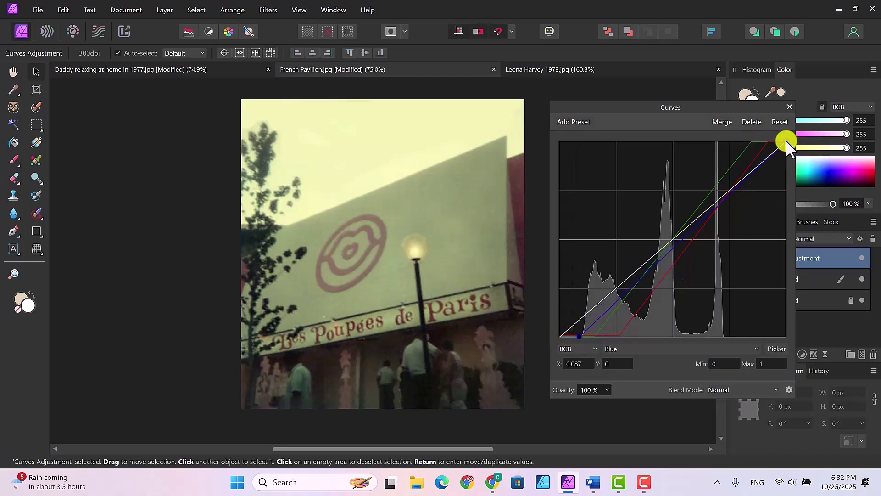
{"action": "left_click_drag", "start_coordinate": [785, 139], "coordinate": [725, 142]}
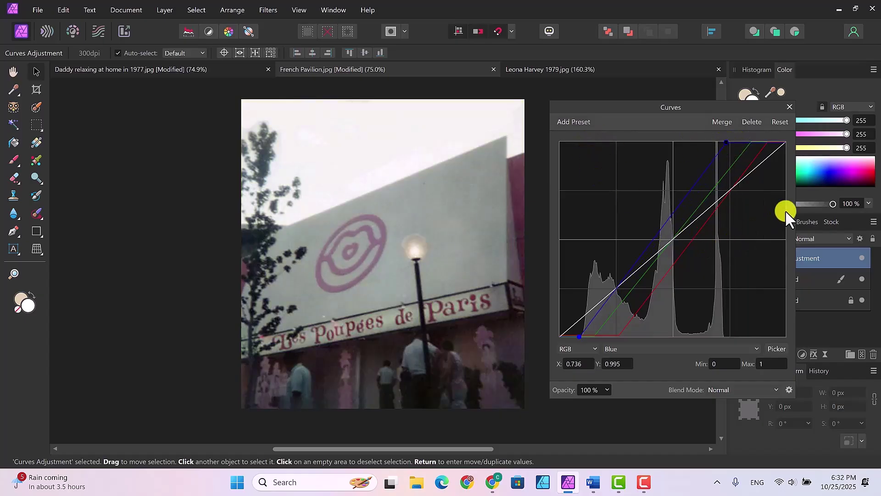
Brighten the midtones by raising a middle point on the Master curve to X 0.41, Y 0.523, and close the adjustment.
{"action": "left_click", "coordinate": [741, 346]}
{"action": "left_click", "coordinate": [645, 361]}
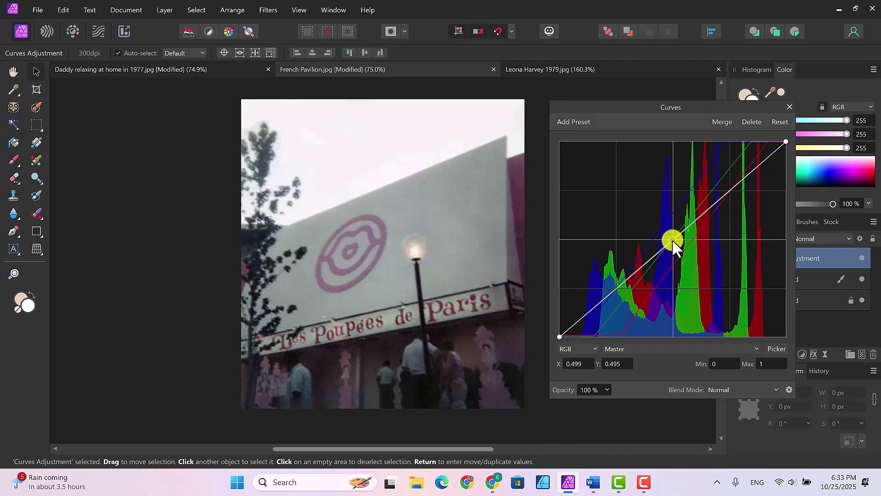
{"action": "mouse_move", "coordinate": [674, 239]}
{"action": "left_mouse_down"}
{"action": "mouse_move", "coordinate": [659, 219]}
{"action": "mouse_move", "coordinate": [674, 246]}
{"action": "mouse_move", "coordinate": [662, 231]}
{"action": "left_mouse_up"}
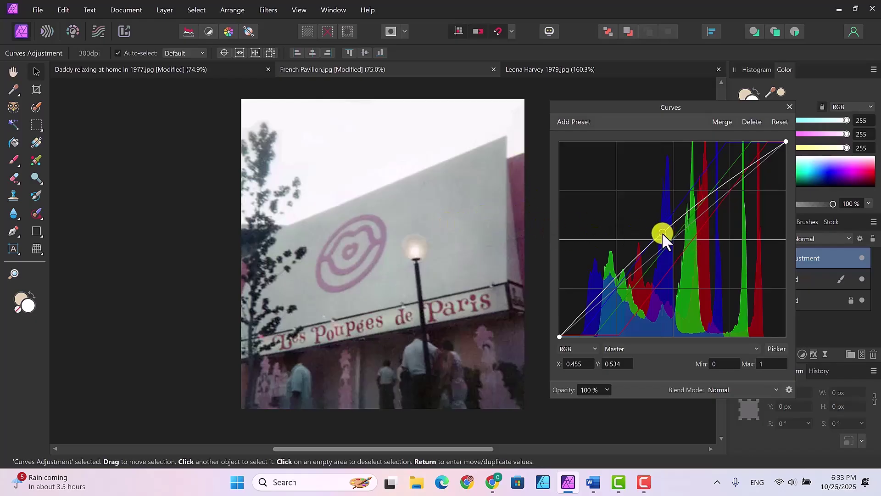
{"action": "mouse_move", "coordinate": [661, 233]}
{"action": "left_mouse_down"}
{"action": "mouse_move", "coordinate": [594, 288]}
{"action": "mouse_move", "coordinate": [731, 181]}
{"action": "mouse_move", "coordinate": [651, 241]}
{"action": "mouse_move", "coordinate": [651, 233]}
{"action": "left_mouse_up"}
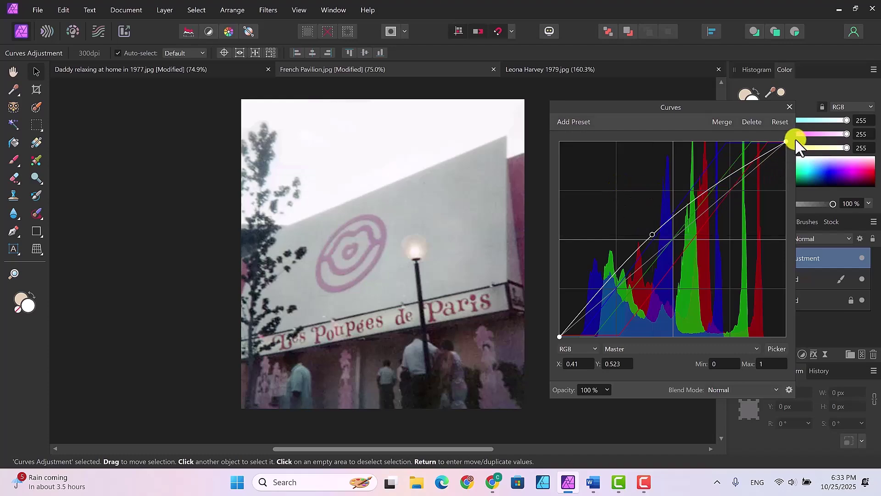
{"action": "left_click", "coordinate": [789, 105]}
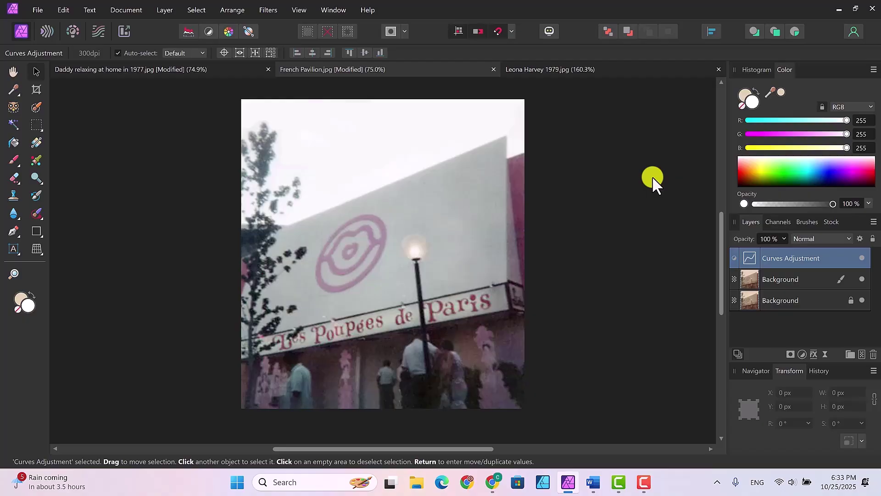
Compare the French Pavilion photo before and after by toggling the visibility of the Curves adjustment and the retouched layer.
{"action": "left_click", "coordinate": [862, 258]}
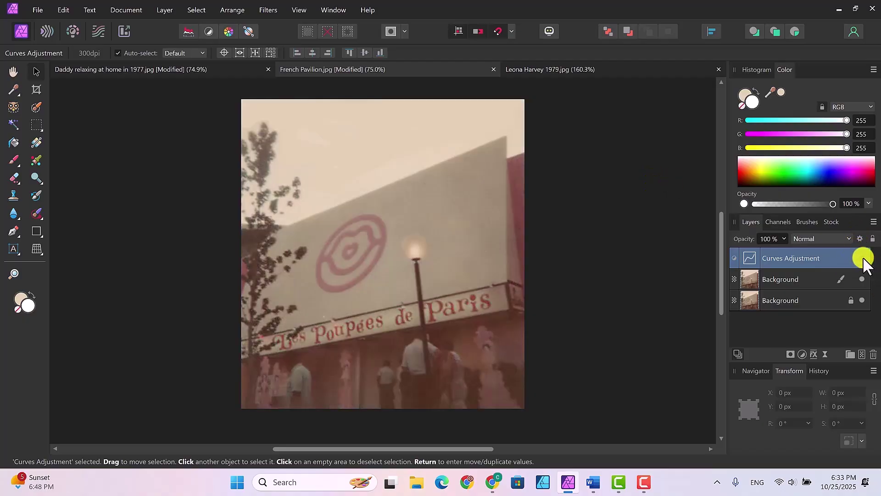
{"action": "left_click", "coordinate": [862, 257]}
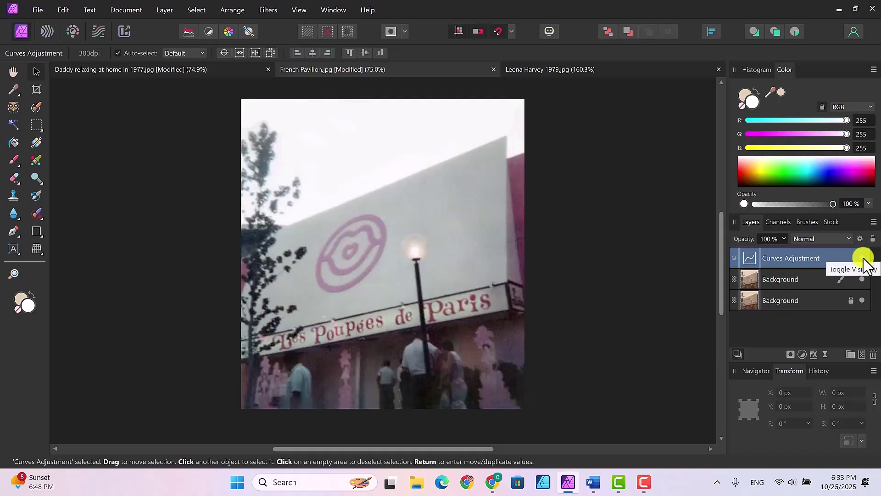
{"action": "left_click", "coordinate": [862, 257]}
{"action": "left_click", "coordinate": [862, 257]}
{"action": "left_click", "coordinate": [862, 258]}
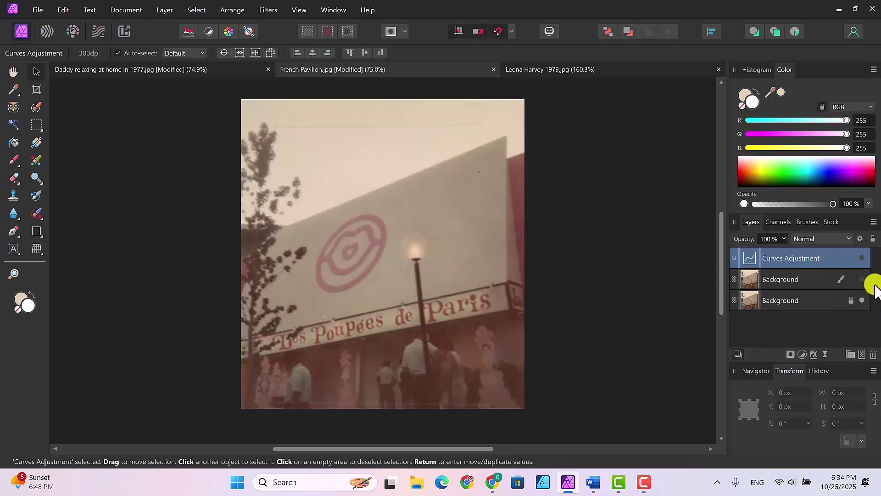
{"action": "left_click", "coordinate": [861, 278]}
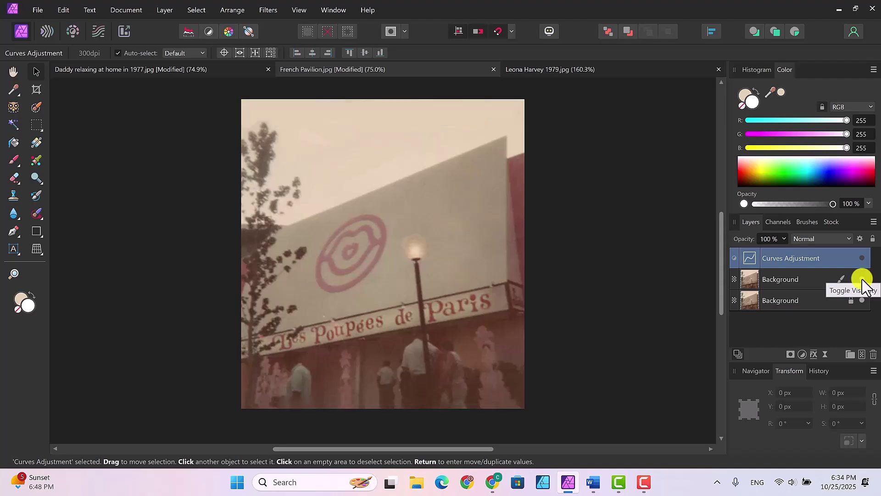
{"action": "left_click", "coordinate": [863, 258]}
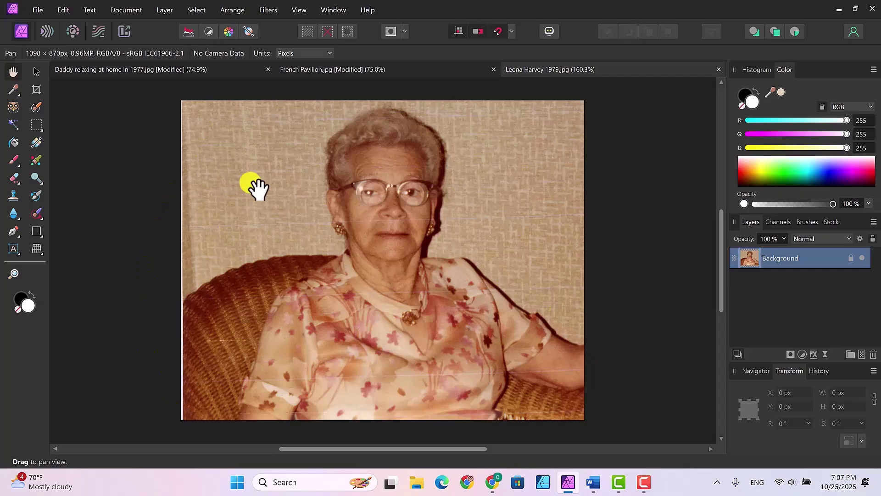
{"action": "left_click", "coordinate": [36, 89]}
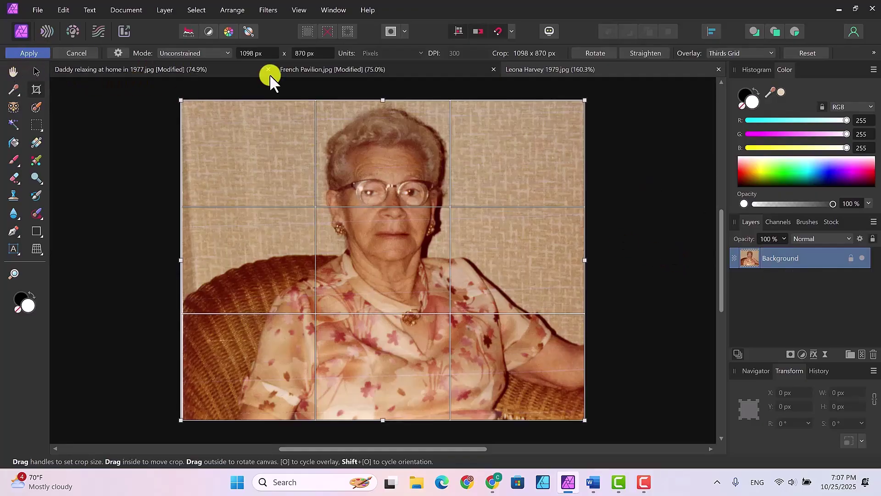
{"action": "left_click", "coordinate": [35, 75]}
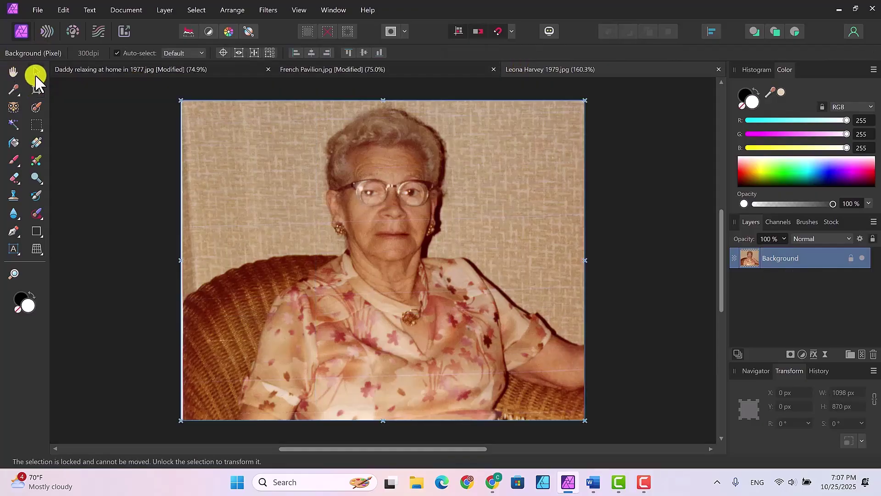
Duplicate the background layer of the 1979 portrait and crop the photo's left, right and bottom edges to 1070 × 854 px.
{"action": "right_click", "coordinate": [772, 258]}
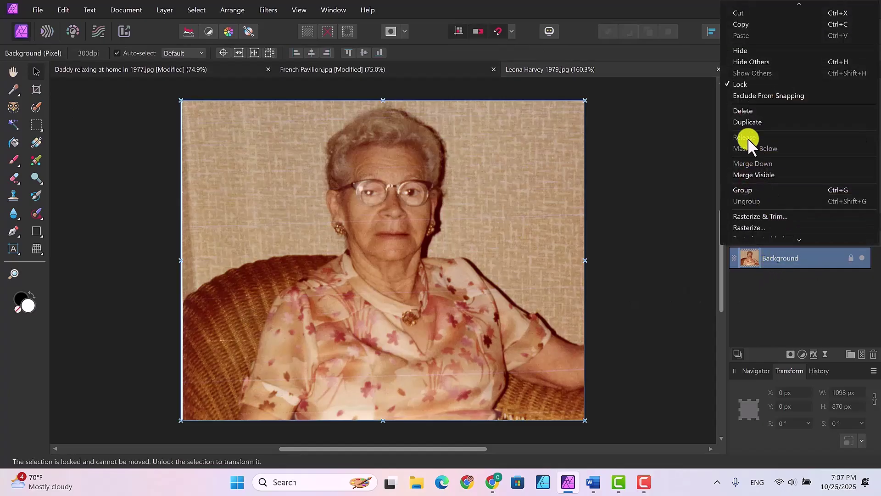
{"action": "left_click", "coordinate": [745, 123]}
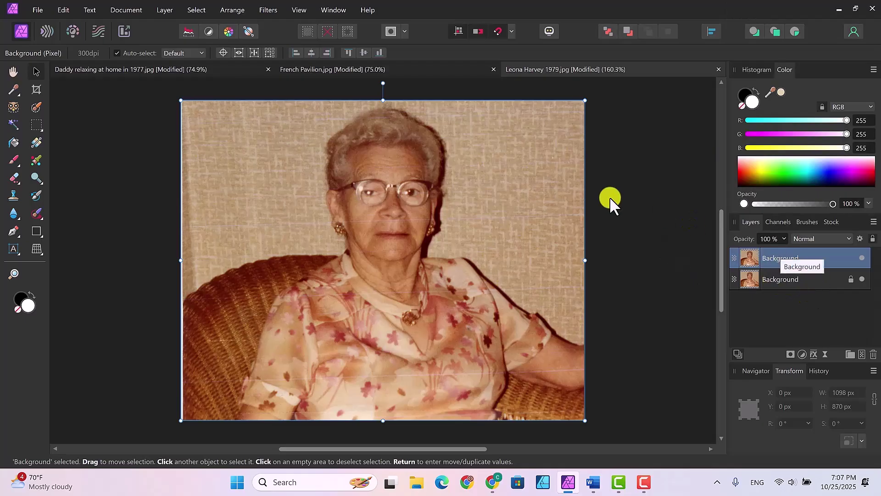
{"action": "left_click", "coordinate": [36, 89]}
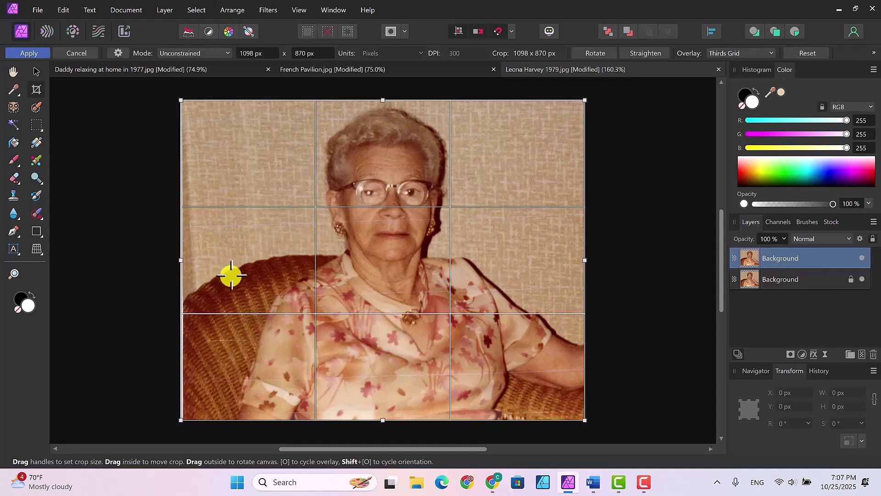
{"action": "left_click_drag", "start_coordinate": [181, 261], "coordinate": [185, 262]}
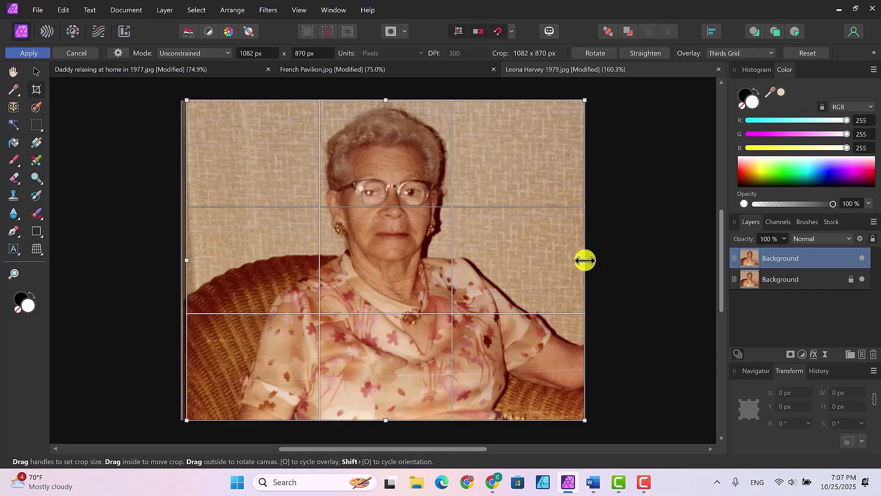
{"action": "left_click_drag", "start_coordinate": [581, 261], "coordinate": [580, 259]}
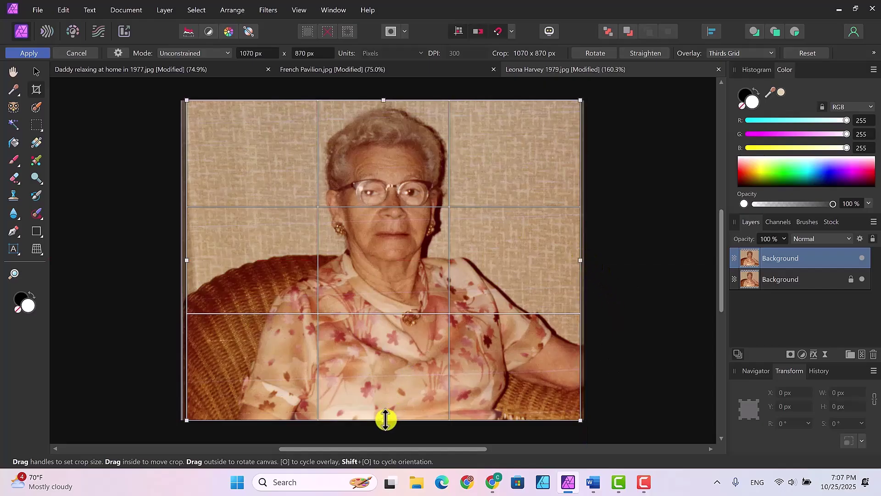
{"action": "left_click_drag", "start_coordinate": [384, 416], "coordinate": [385, 413]}
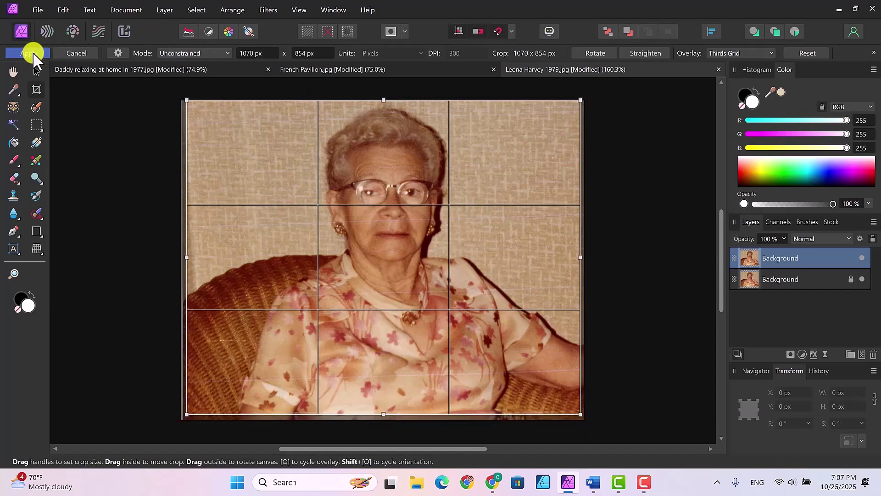
{"action": "left_click", "coordinate": [34, 53]}
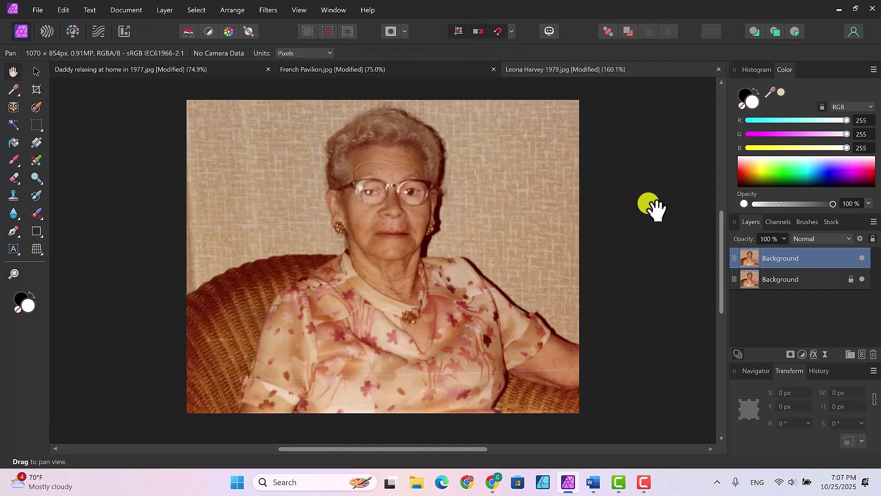
Remove the scratches across the arm, blouse, sleeve and wicker chair using the Inpainting Brush at 20 px width.
{"action": "key", "text": "ctrl+2"}
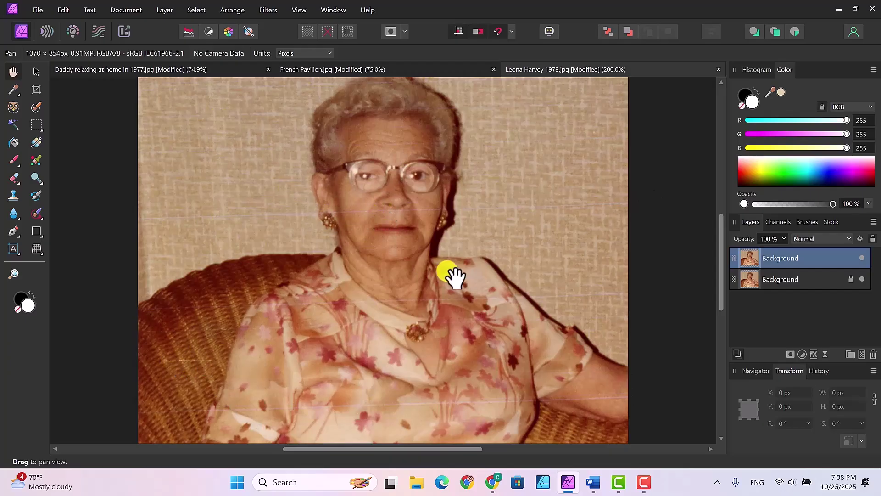
{"action": "left_click", "coordinate": [37, 212]}
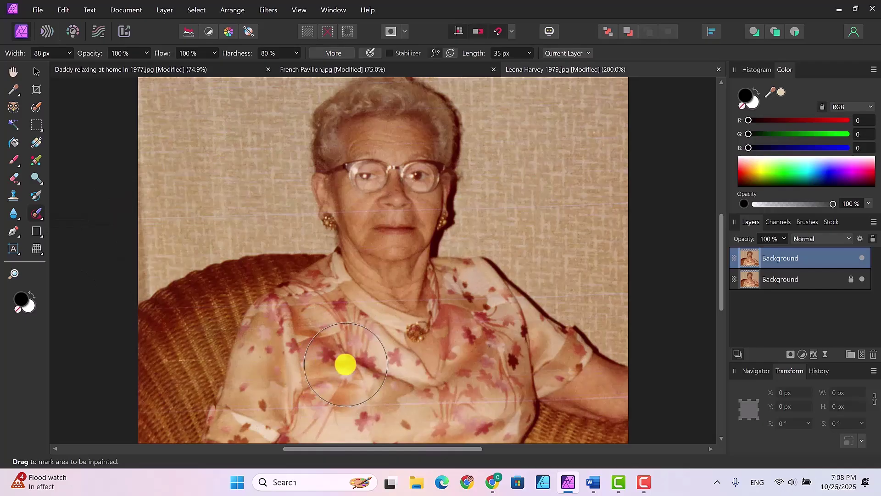
{"action": "key", "text": "["}
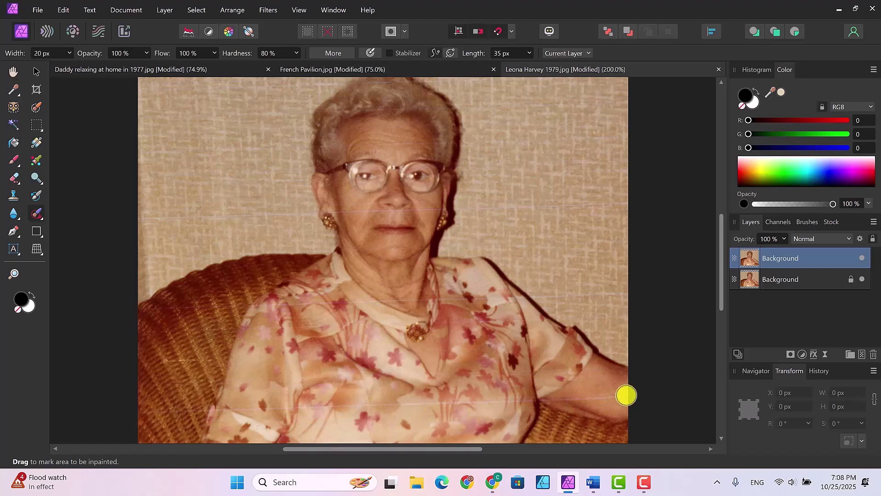
{"action": "left_click_drag", "start_coordinate": [627, 395], "coordinate": [344, 405]}
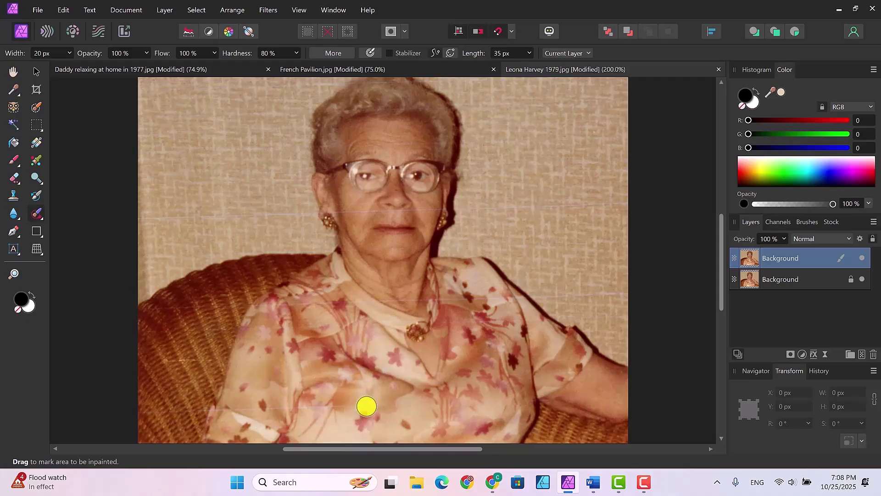
{"action": "left_click_drag", "start_coordinate": [366, 406], "coordinate": [301, 409]}
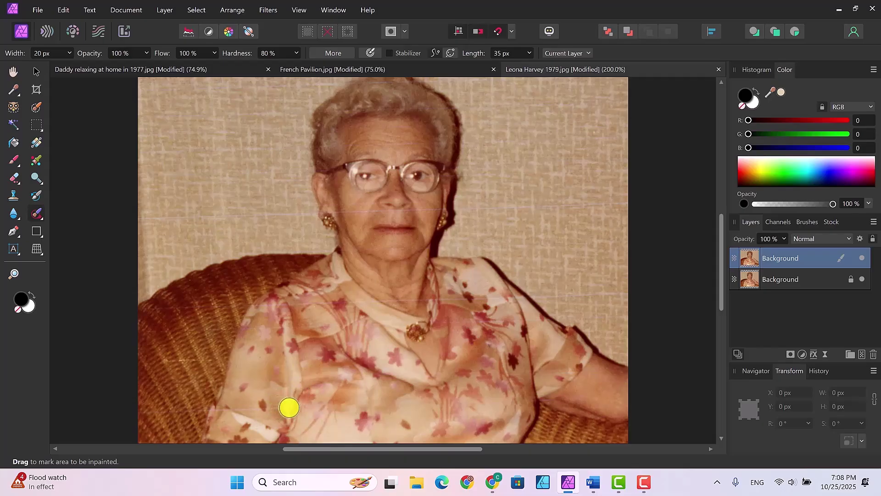
{"action": "left_click_drag", "start_coordinate": [292, 408], "coordinate": [233, 407]}
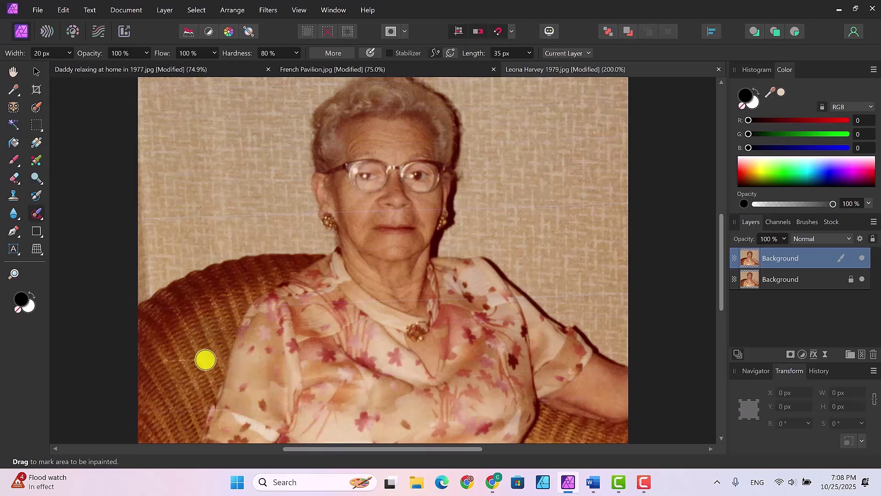
{"action": "left_click_drag", "start_coordinate": [207, 360], "coordinate": [166, 360]}
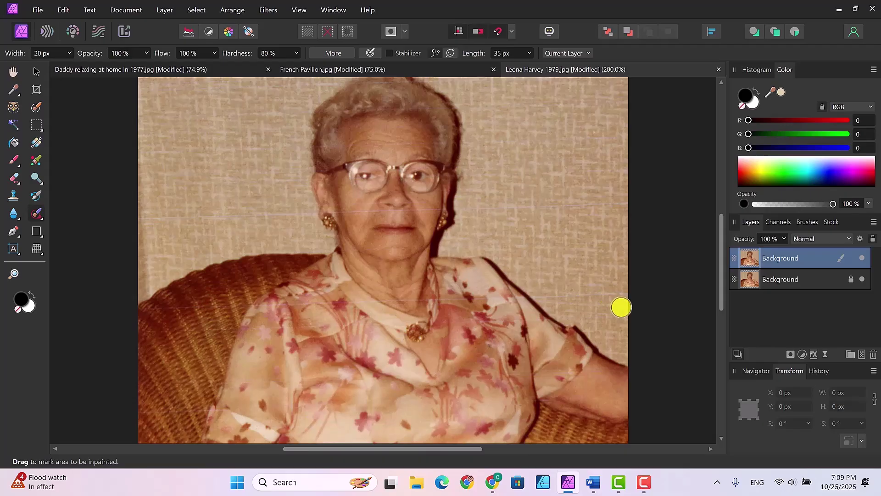
Inpaint the scratch lines across the woman's face and along the neckline of her blouse.
{"action": "scroll", "coordinate": [621, 307], "scroll_direction": "up", "scroll_amount": 1}
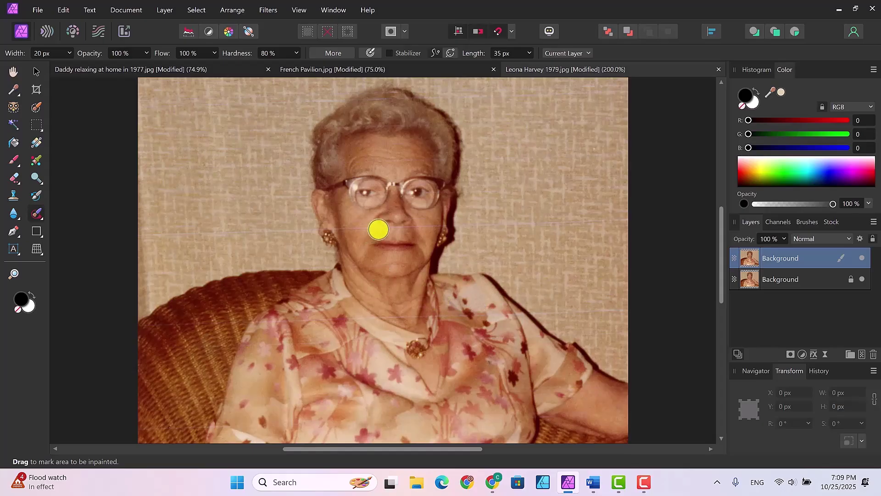
{"action": "left_click_drag", "start_coordinate": [376, 228], "coordinate": [349, 228]}
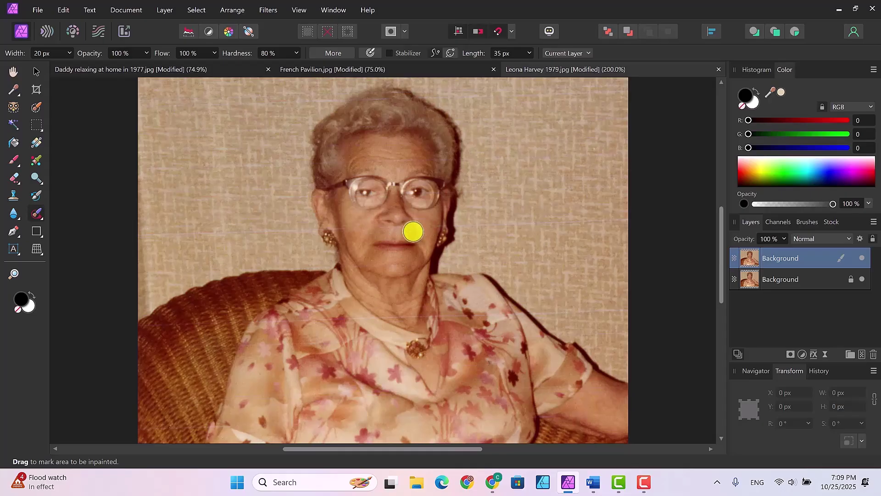
{"action": "left_click_drag", "start_coordinate": [365, 229], "coordinate": [345, 227]}
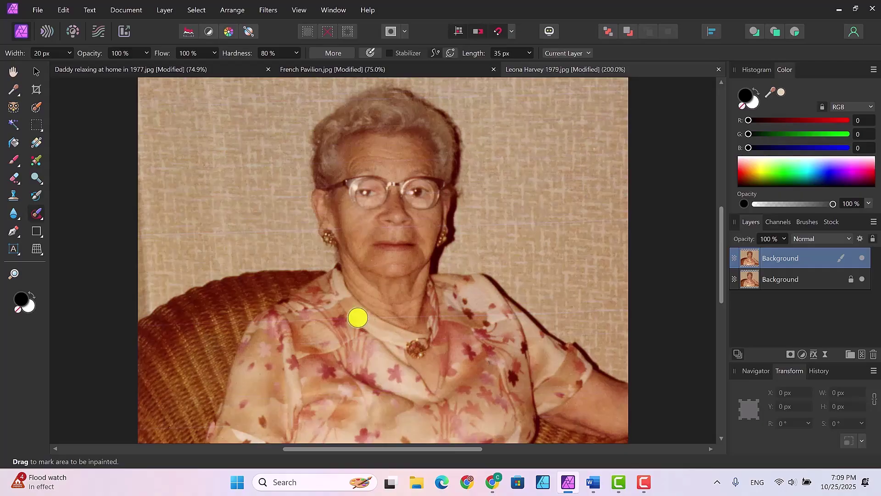
{"action": "left_click_drag", "start_coordinate": [358, 317], "coordinate": [469, 316]}
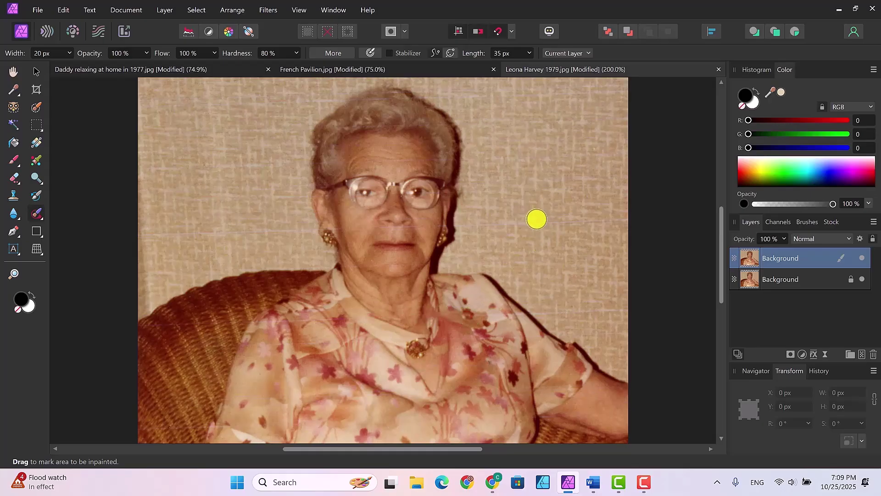
Add a Curves adjustment and move the red curve's black point to X 0.189 and its white point to X 0.921, Y 0.995.
{"action": "scroll", "coordinate": [536, 219], "scroll_direction": "down", "scroll_amount": 3}
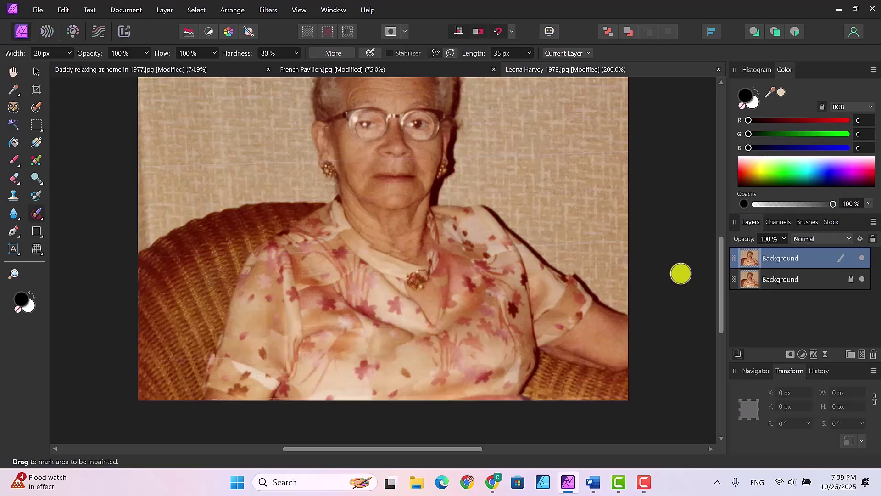
{"action": "key", "text": "ctrl+minus"}
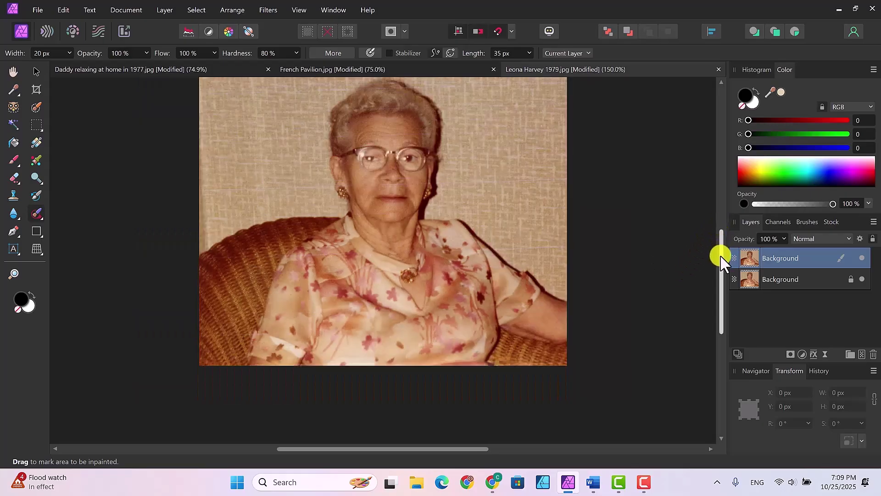
{"action": "left_click_drag", "start_coordinate": [721, 255], "coordinate": [716, 233]}
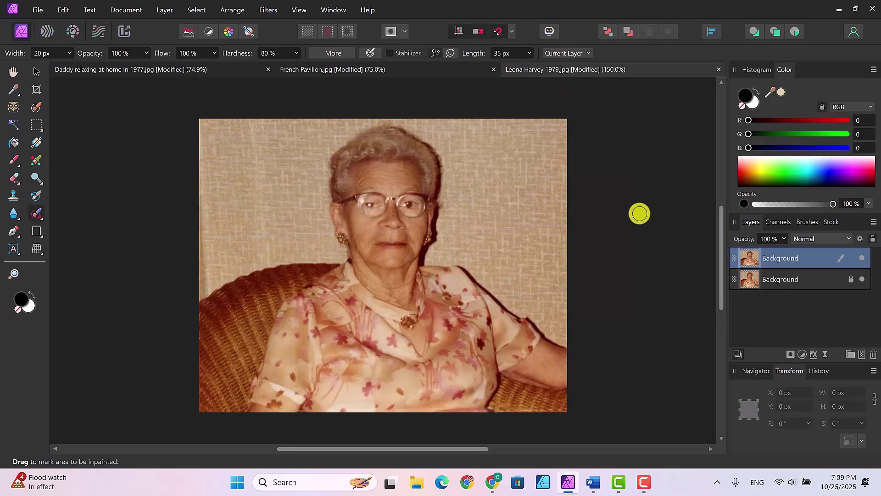
{"action": "left_click", "coordinate": [801, 354]}
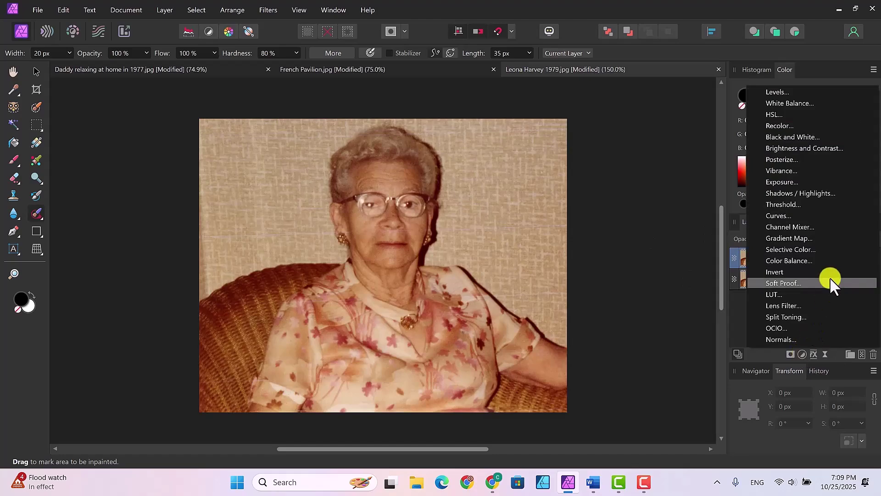
{"action": "left_click", "coordinate": [777, 215]}
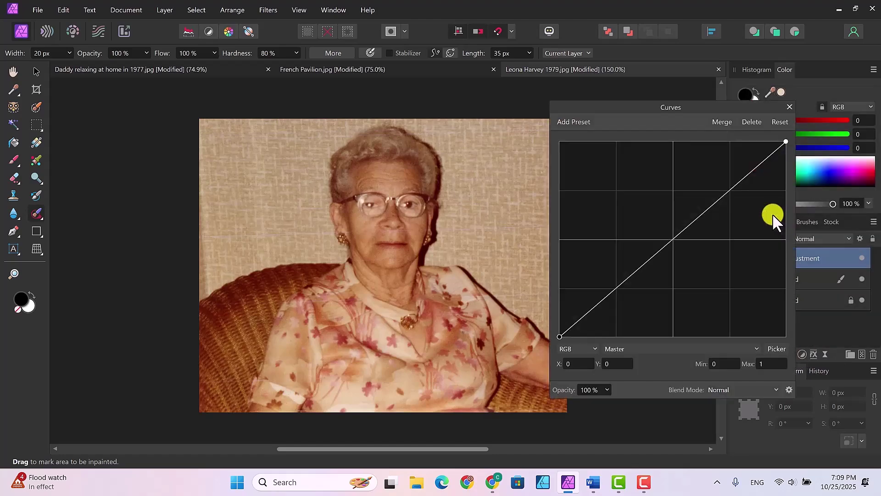
{"action": "left_click_drag", "start_coordinate": [623, 112], "coordinate": [637, 119]}
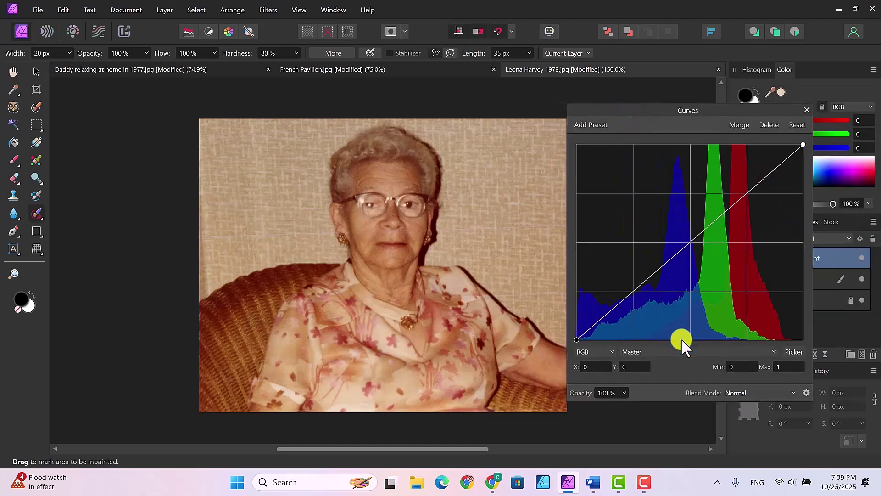
{"action": "left_click", "coordinate": [771, 352]}
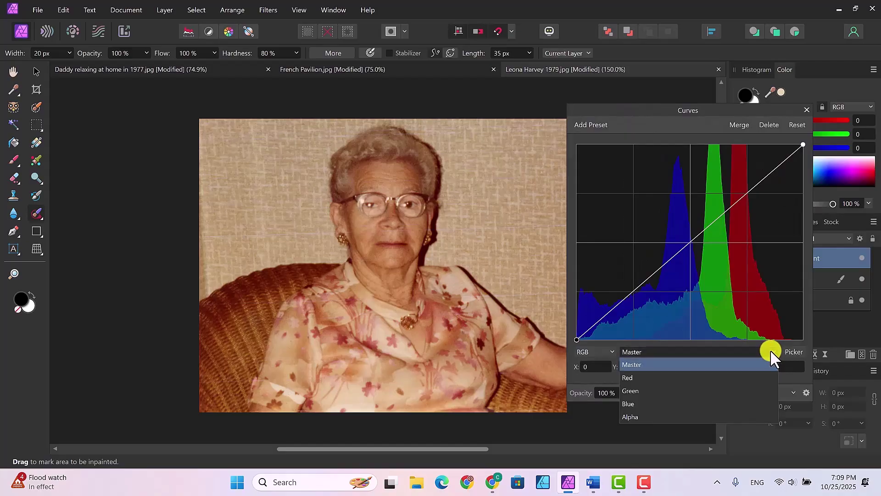
{"action": "left_click", "coordinate": [635, 377]}
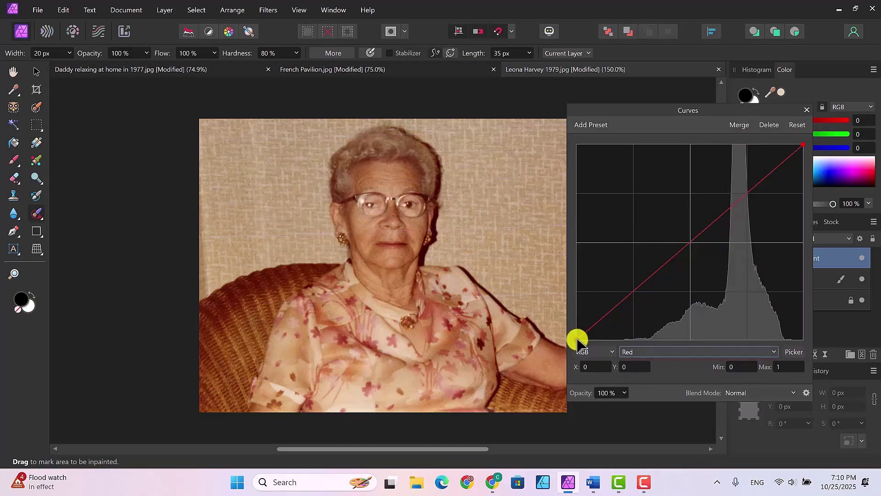
{"action": "left_click_drag", "start_coordinate": [578, 340], "coordinate": [619, 341]}
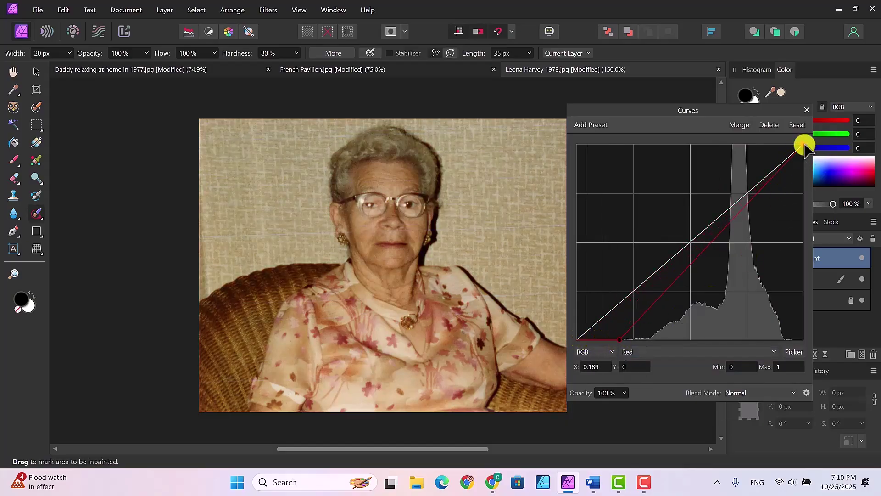
{"action": "left_click_drag", "start_coordinate": [802, 145], "coordinate": [784, 144]}
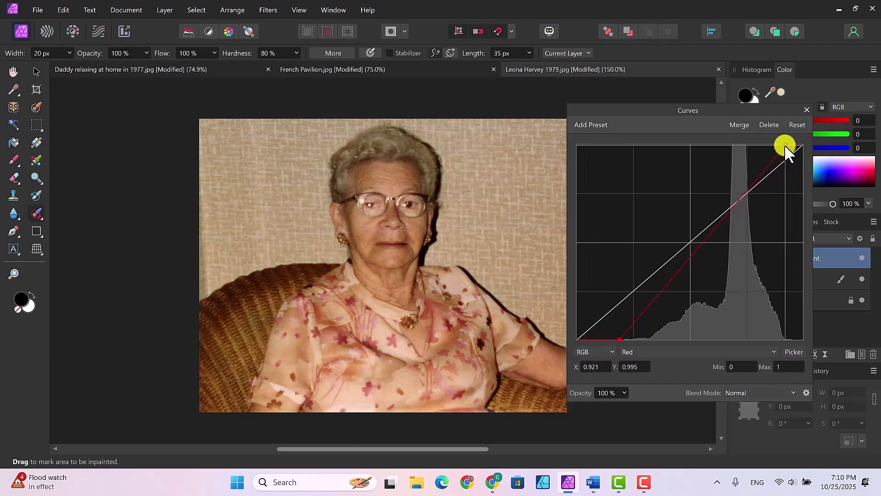
Move the green curve's white point to X 0.89, Y 0.994.
{"action": "left_click", "coordinate": [750, 352]}
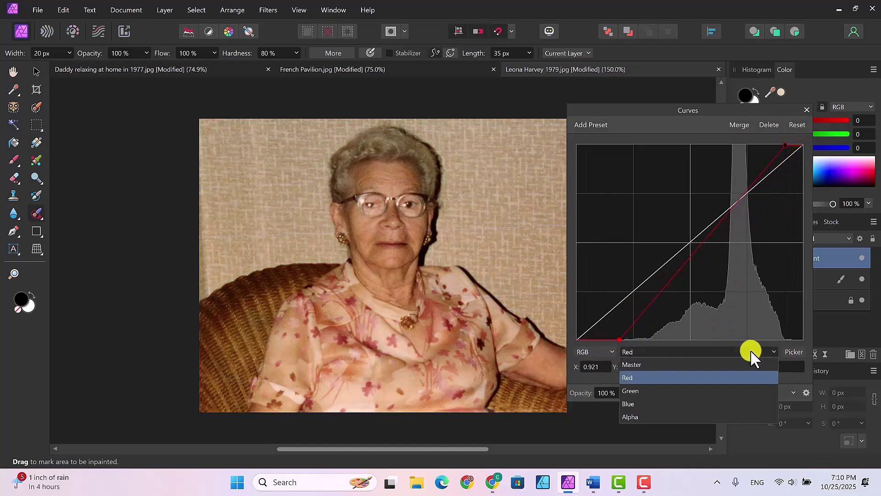
{"action": "left_click", "coordinate": [675, 390]}
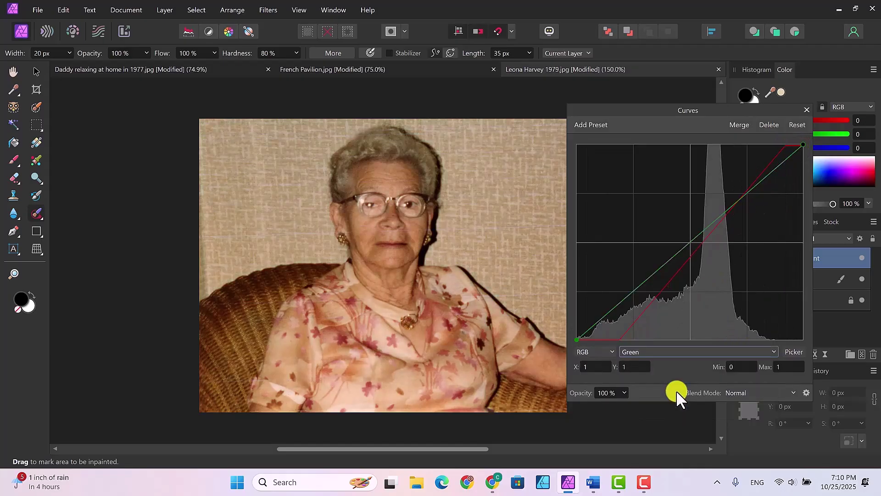
{"action": "left_click", "coordinate": [576, 339]}
{"action": "left_click_drag", "start_coordinate": [803, 145], "coordinate": [777, 145]}
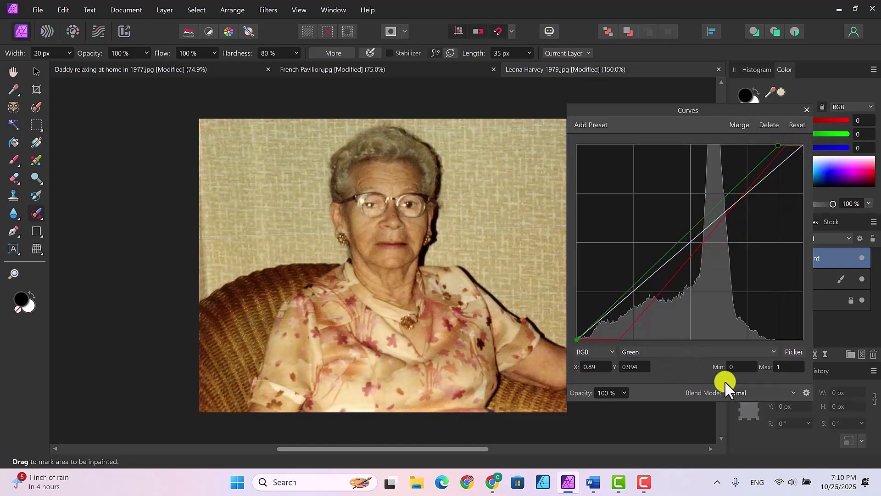
Move the blue curve's white point to X 0.769, Y 0.982.
{"action": "left_click", "coordinate": [767, 348]}
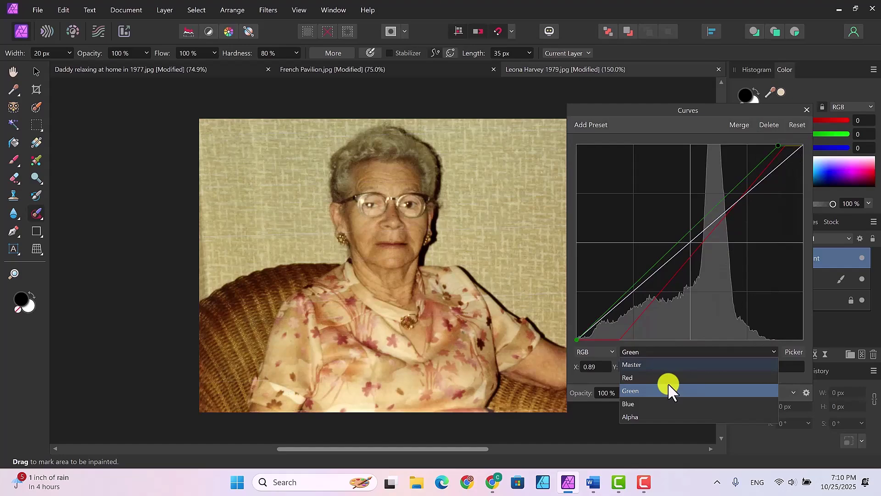
{"action": "left_click", "coordinate": [651, 403]}
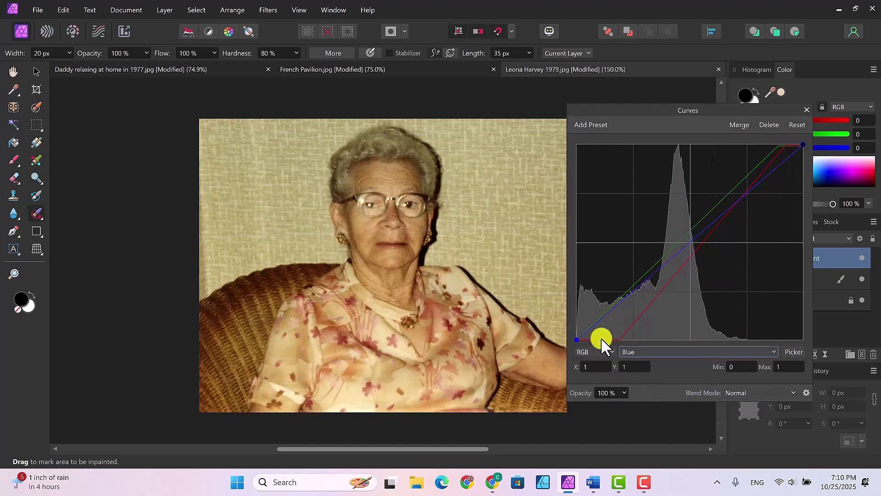
{"action": "left_click_drag", "start_coordinate": [803, 145], "coordinate": [749, 147]}
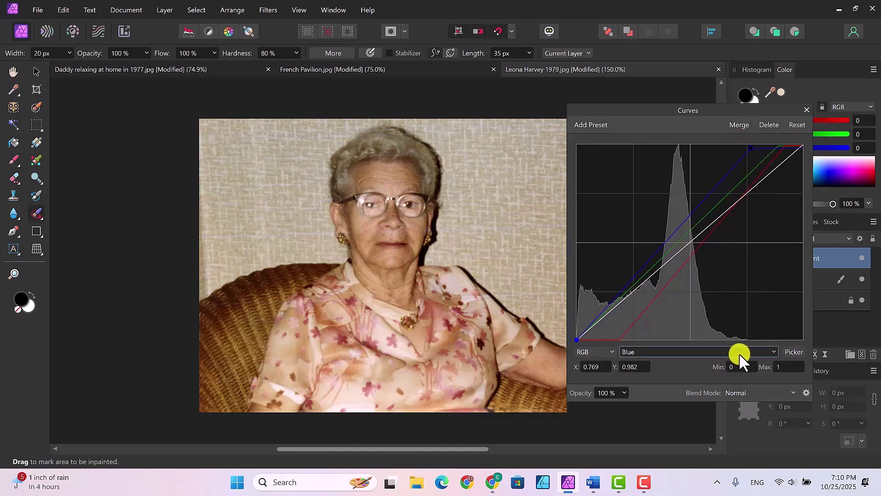
Brighten the midtones by adding a point at X 0.442, Y 0.514 on the Master curve, and close the Curves settings.
{"action": "left_click", "coordinate": [764, 351]}
{"action": "left_click", "coordinate": [635, 364]}
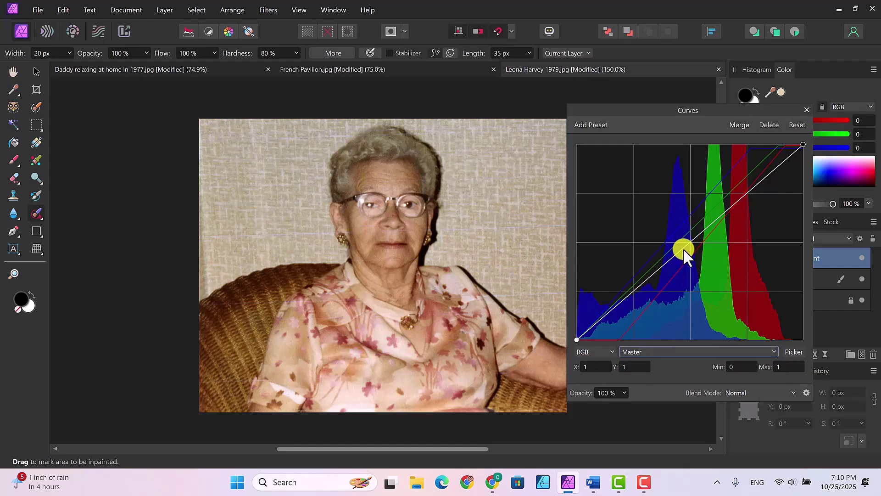
{"action": "mouse_move", "coordinate": [683, 248]}
{"action": "left_mouse_down"}
{"action": "mouse_move", "coordinate": [671, 230]}
{"action": "mouse_move", "coordinate": [678, 241]}
{"action": "left_mouse_up"}
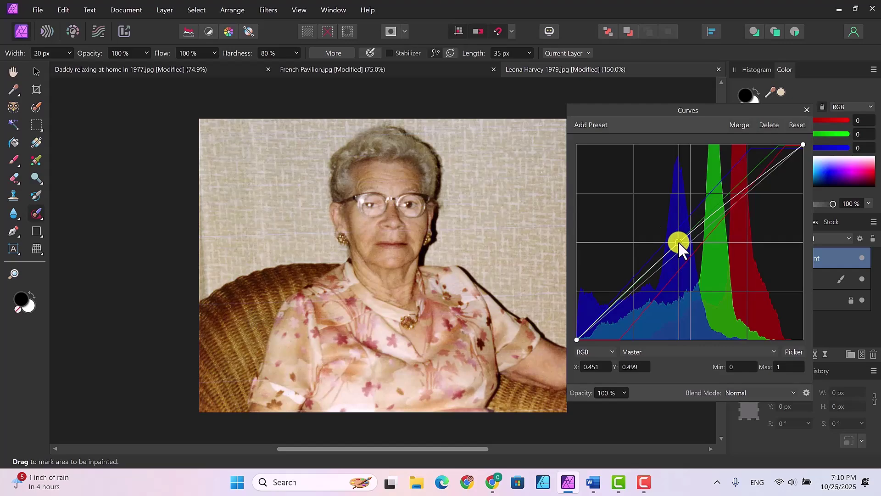
{"action": "mouse_move", "coordinate": [678, 241]}
{"action": "left_mouse_down"}
{"action": "mouse_move", "coordinate": [693, 231]}
{"action": "mouse_move", "coordinate": [679, 239]}
{"action": "mouse_move", "coordinate": [694, 260]}
{"action": "mouse_move", "coordinate": [675, 238]}
{"action": "left_mouse_up"}
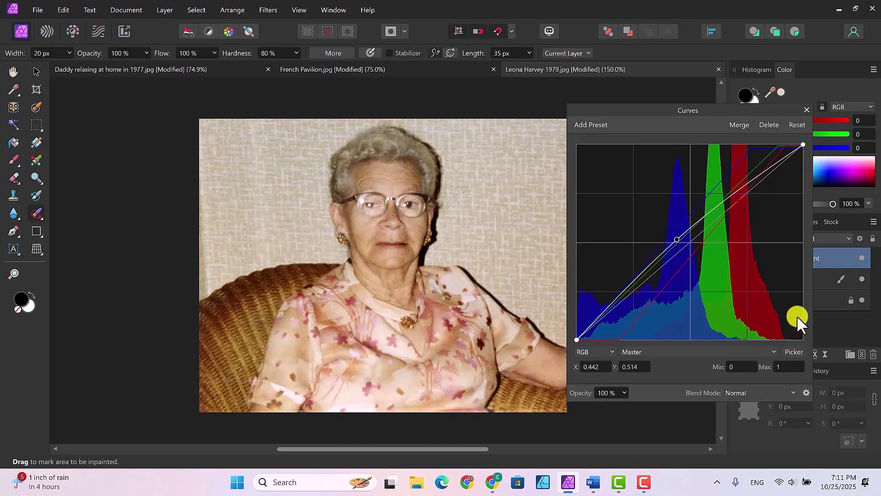
{"action": "left_click", "coordinate": [805, 109]}
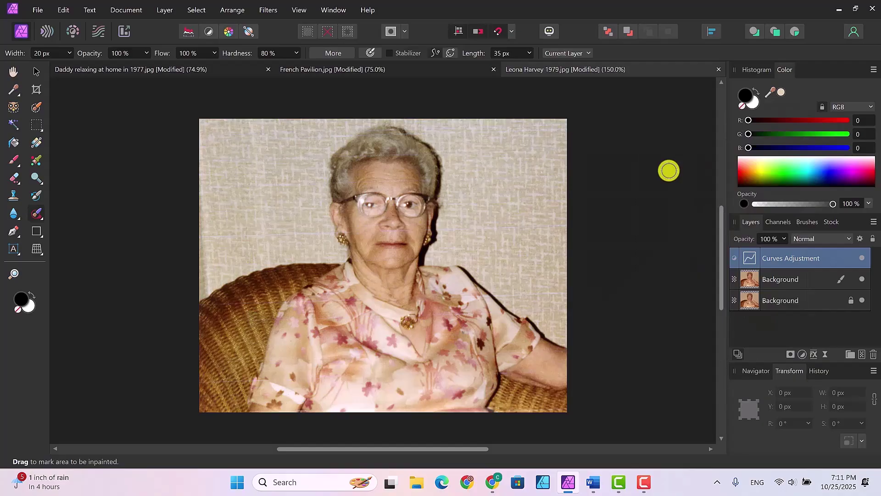
Compare the portrait before and after correction by toggling the Curves Adjustment layer's visibility off and on several times, leaving it on.
{"action": "left_click", "coordinate": [862, 258]}
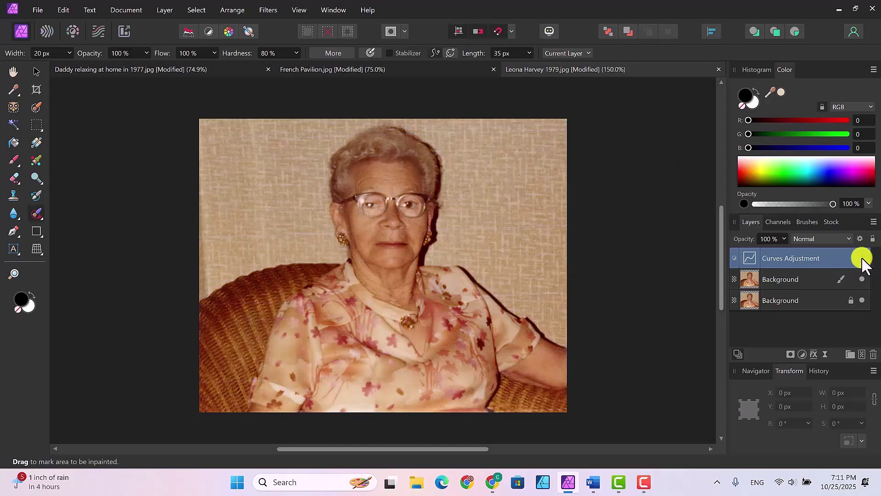
{"action": "left_click", "coordinate": [862, 258]}
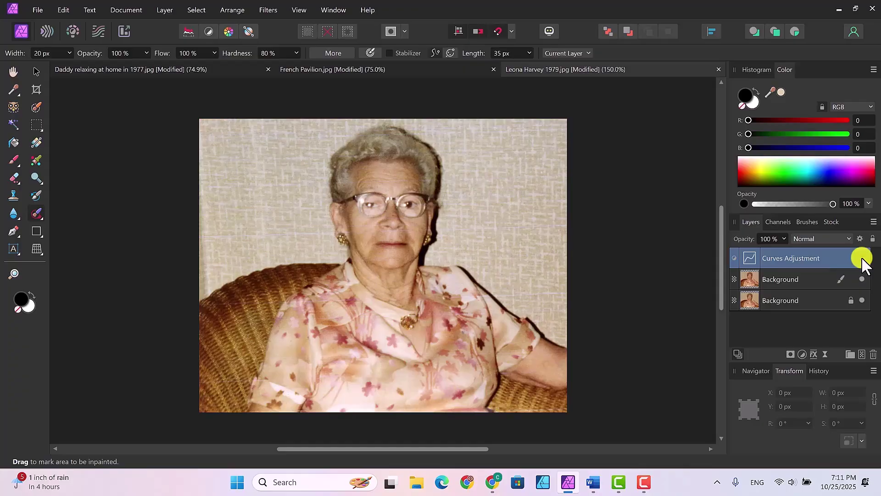
{"action": "left_click", "coordinate": [861, 258]}
{"action": "left_click", "coordinate": [862, 258]}
{"action": "left_click", "coordinate": [861, 258]}
{"action": "left_click", "coordinate": [862, 258]}
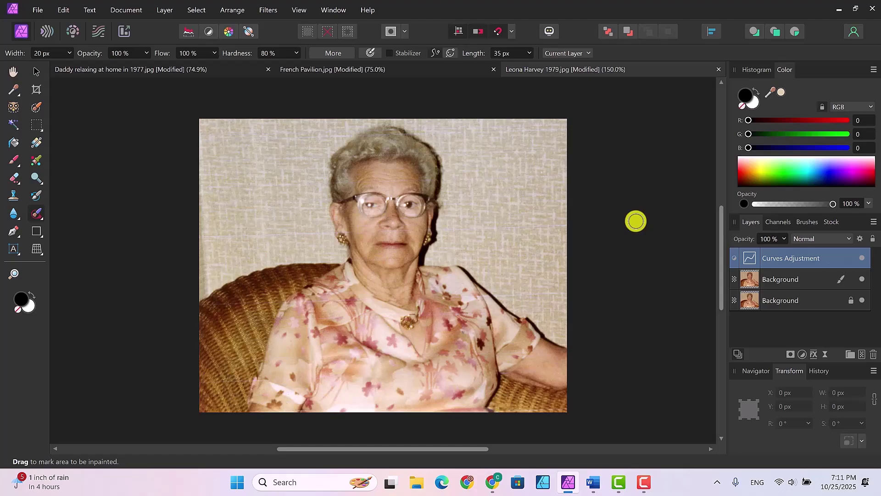